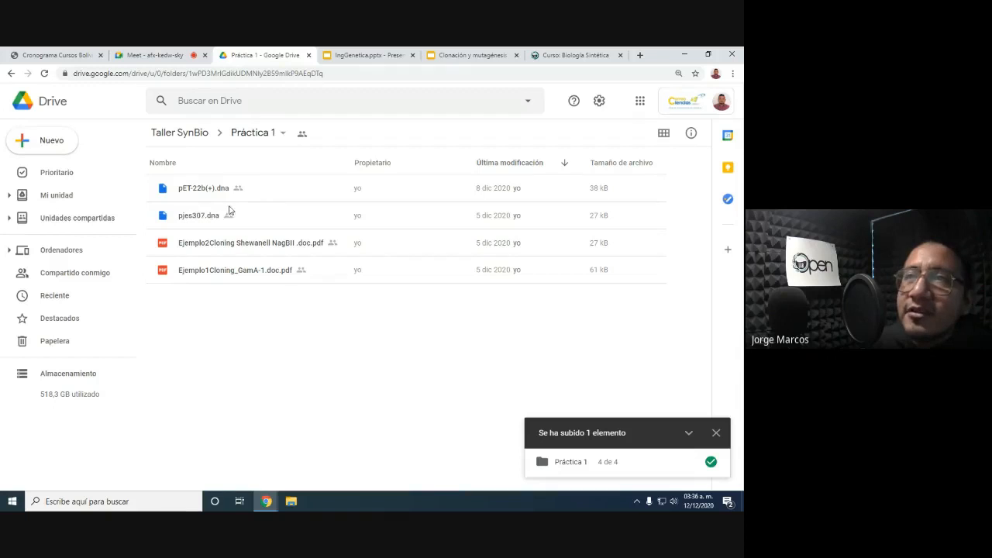
- Open the recent file pjes307 (1) from File Explorer in SnapGene and dismiss the deactivation notice
left_click(290, 501)
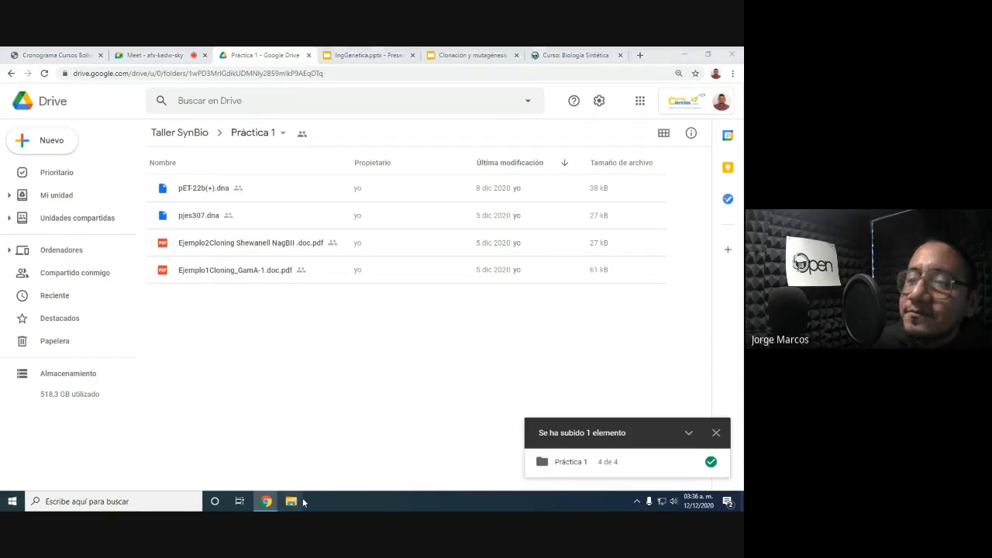
left_click(495, 118)
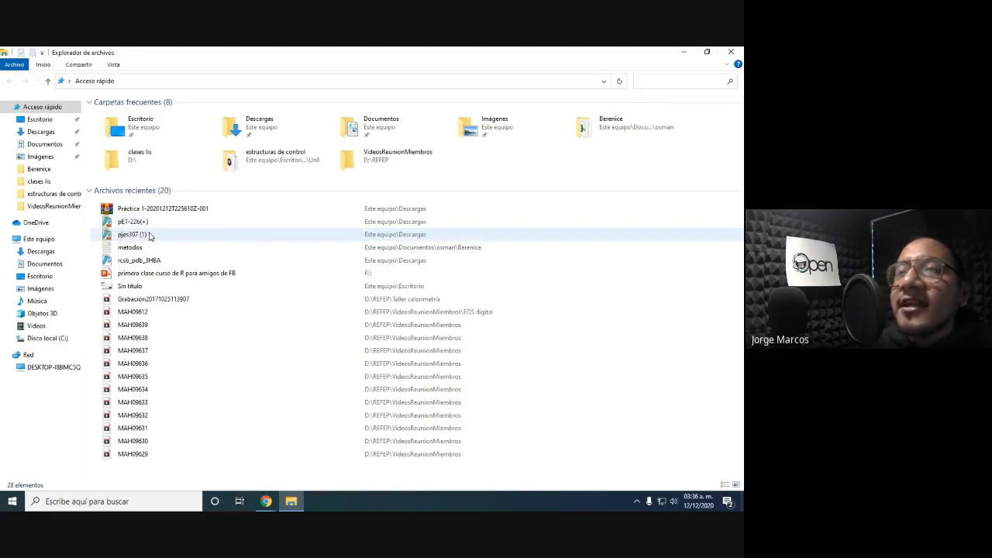
left_click(135, 224)
left_click(142, 236)
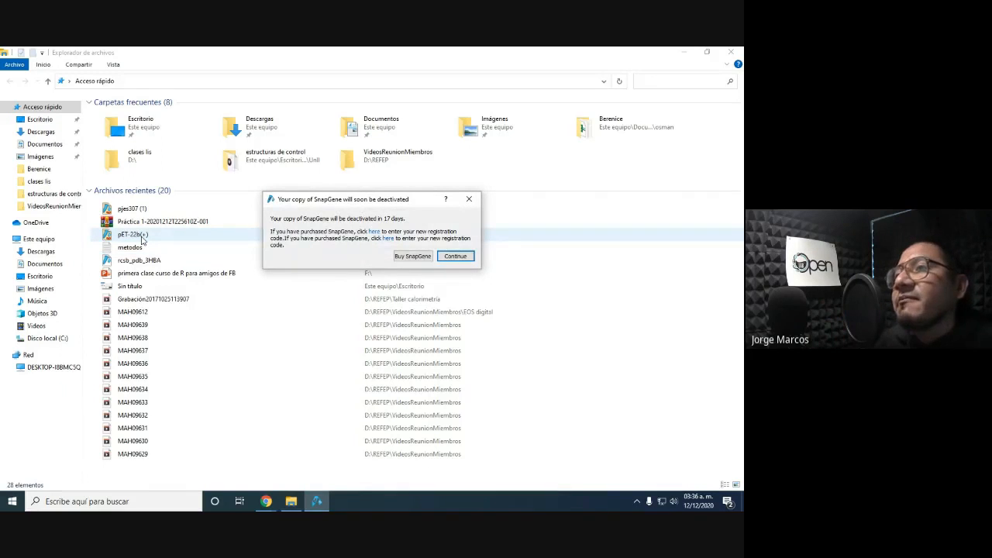
left_click(455, 255)
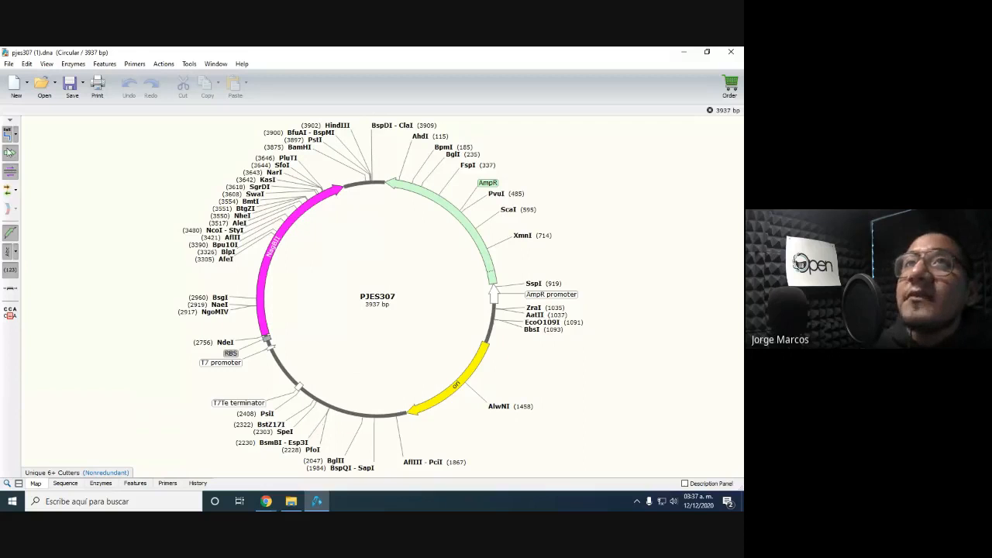
- Open the recent file pET-22b(+) from File Explorer and minimize the Explorer window
left_click(10, 65)
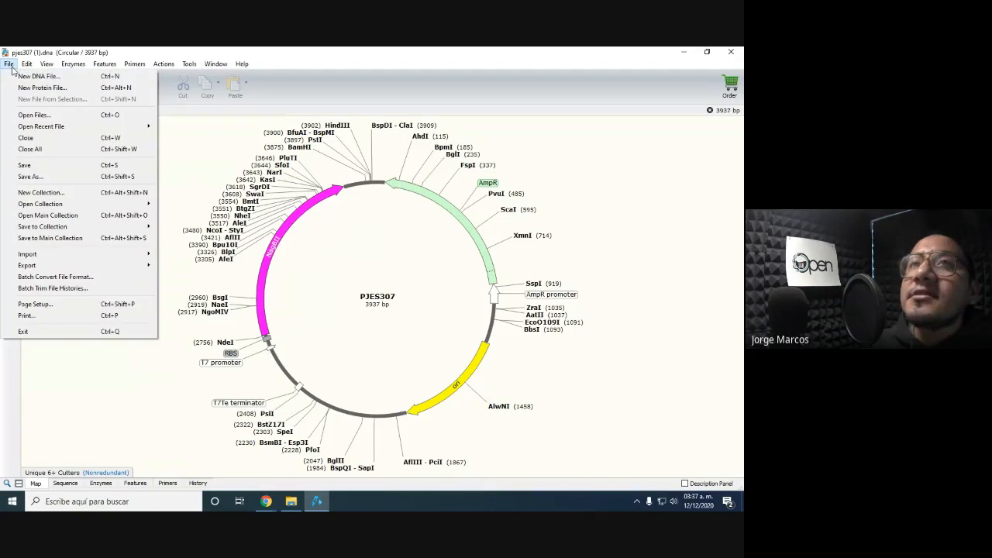
left_click(290, 502)
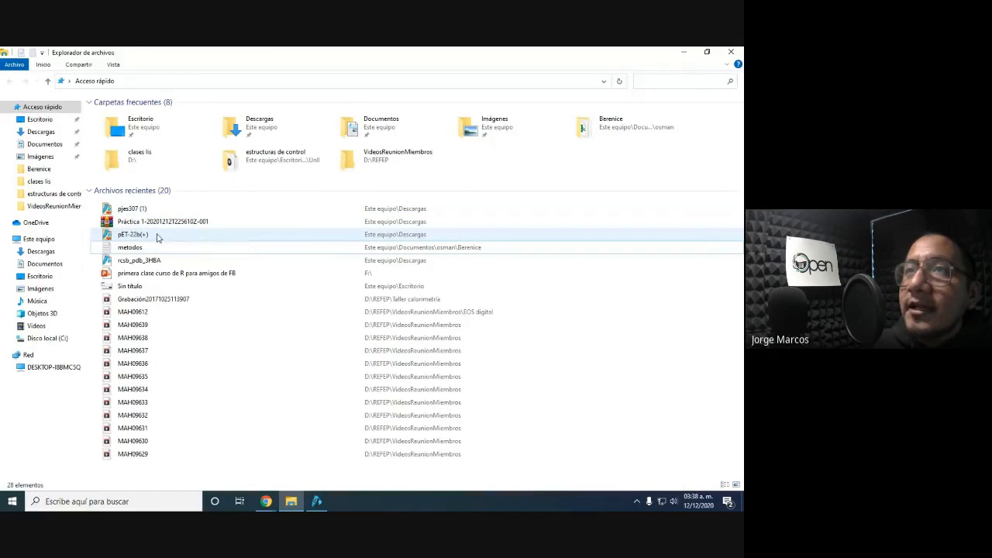
double_click(157, 237)
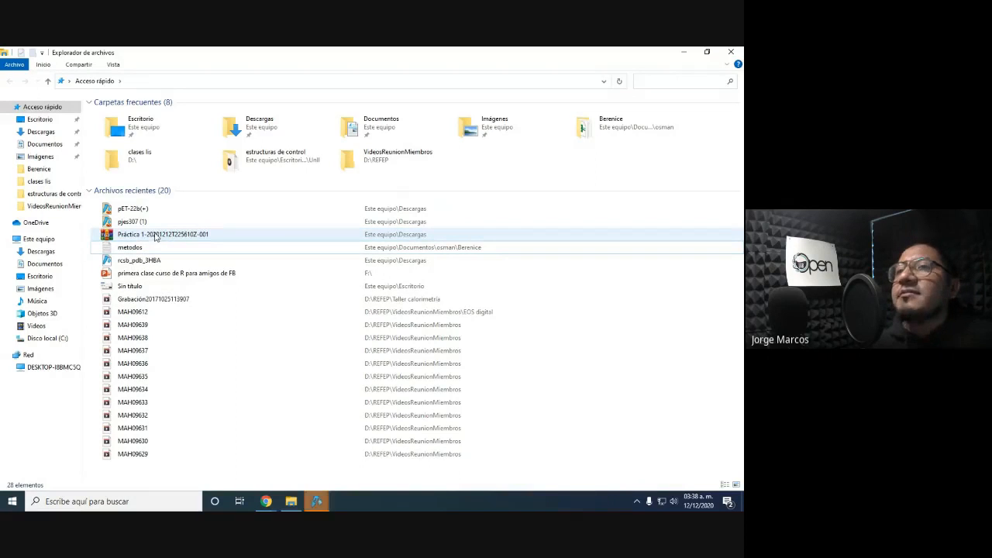
left_click(682, 53)
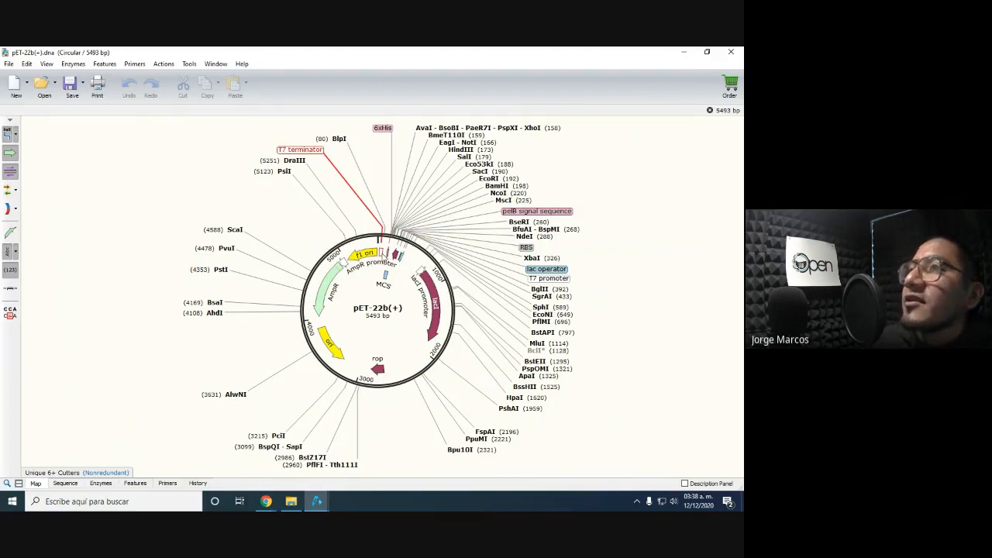
- Examine the T7 terminator, lac operator and multiple cloning site region with its restriction sites on the pET-22b(+) map
mouse_move(381, 237)
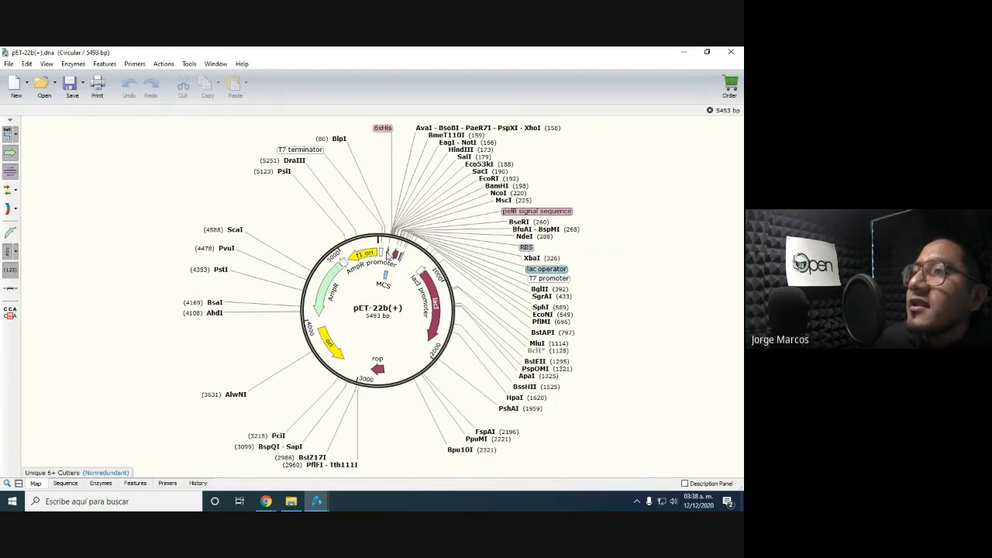
mouse_move(391, 258)
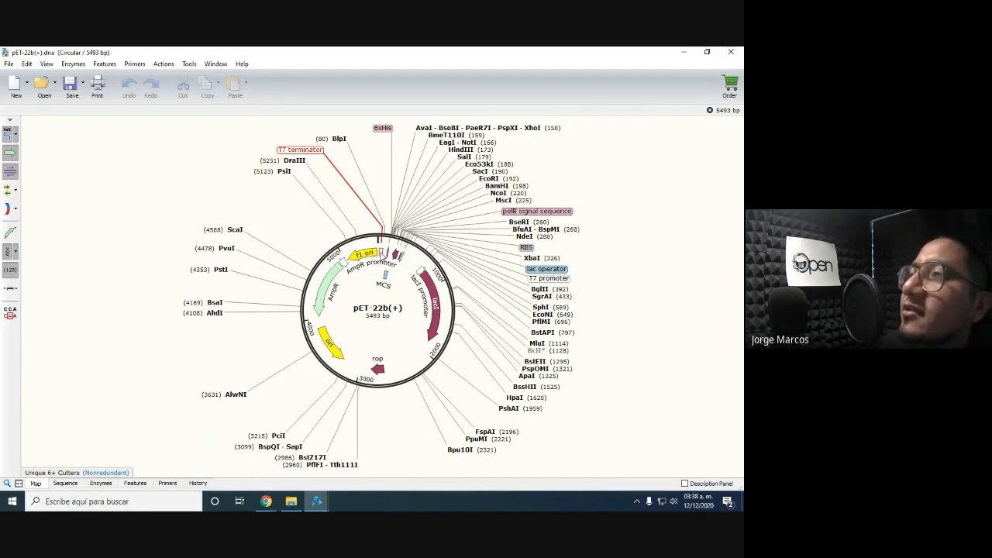
mouse_move(380, 239)
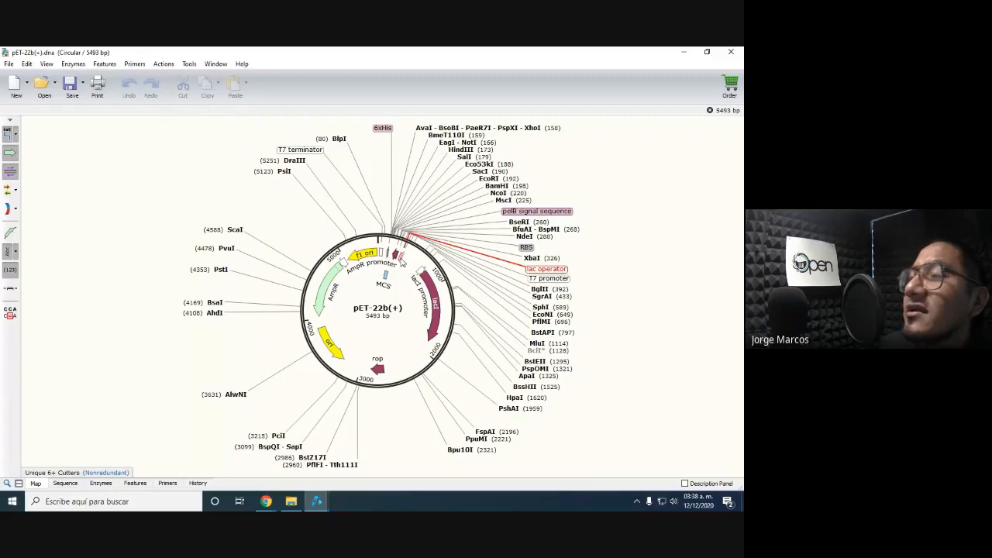
left_click(402, 262)
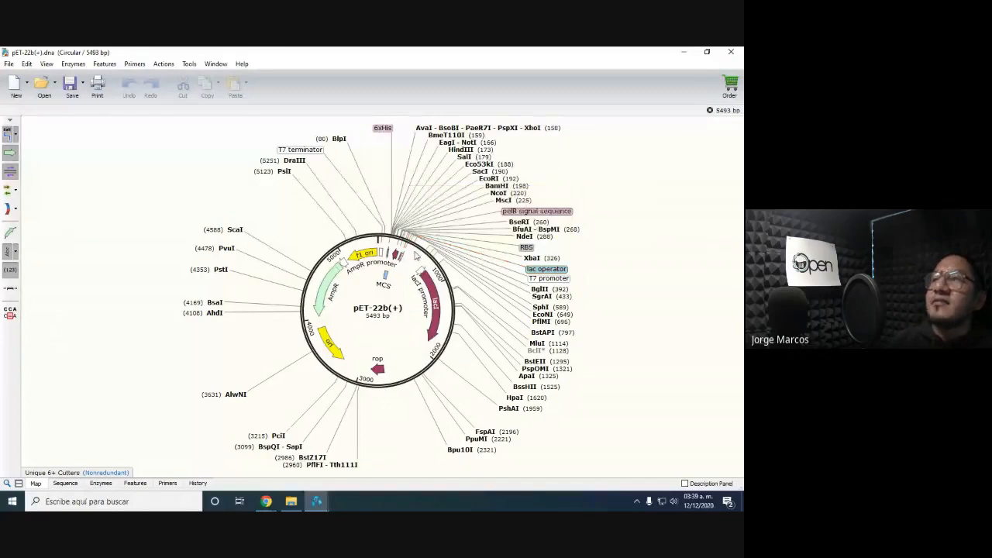
scroll(403, 253, "up", 1)
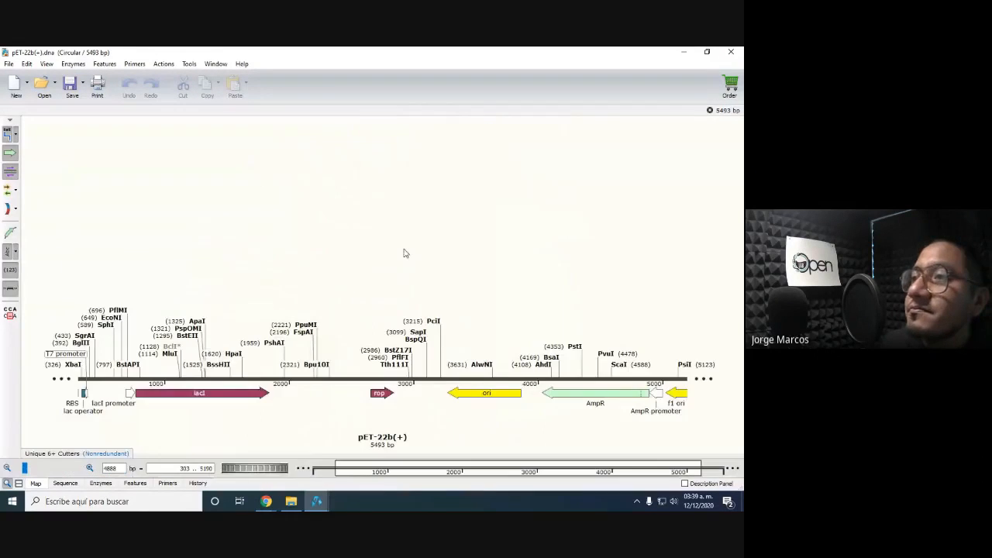
scroll(326, 331, "down", 1)
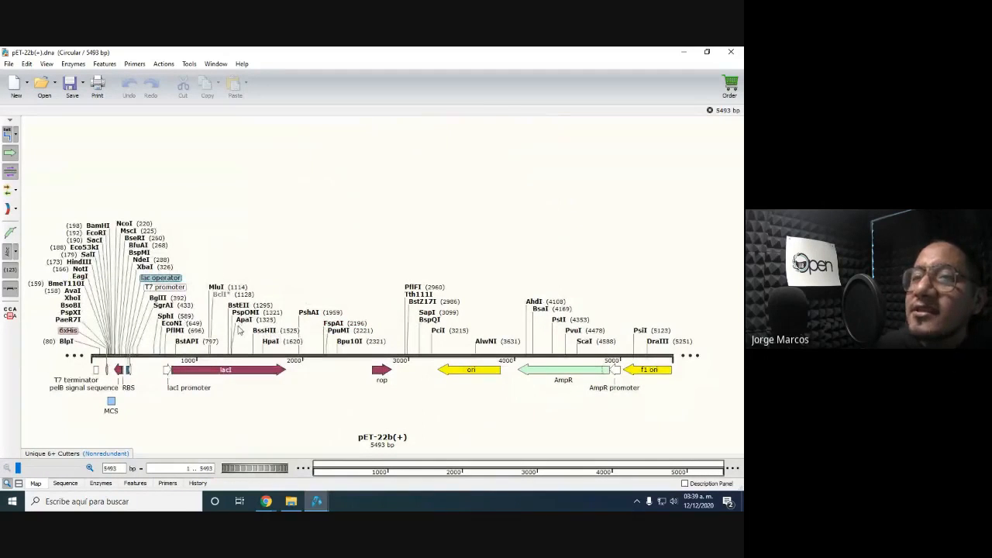
scroll(126, 343, "up", 1)
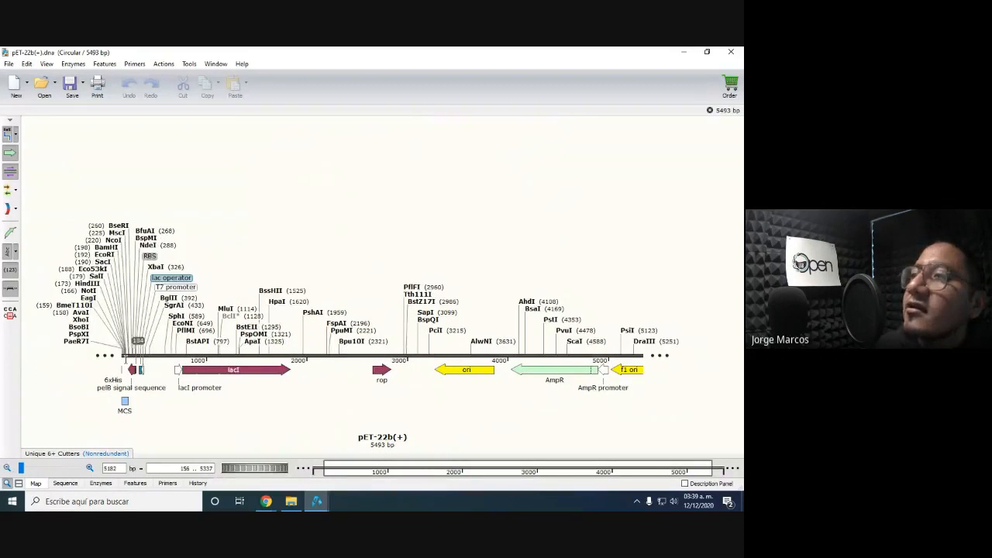
scroll(130, 350, "up", 1)
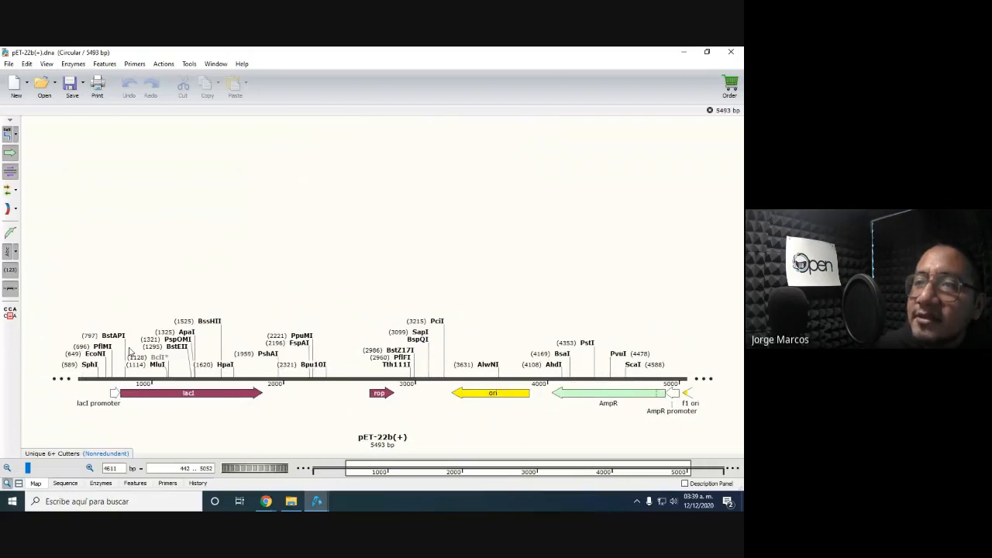
scroll(313, 330, "down", 2)
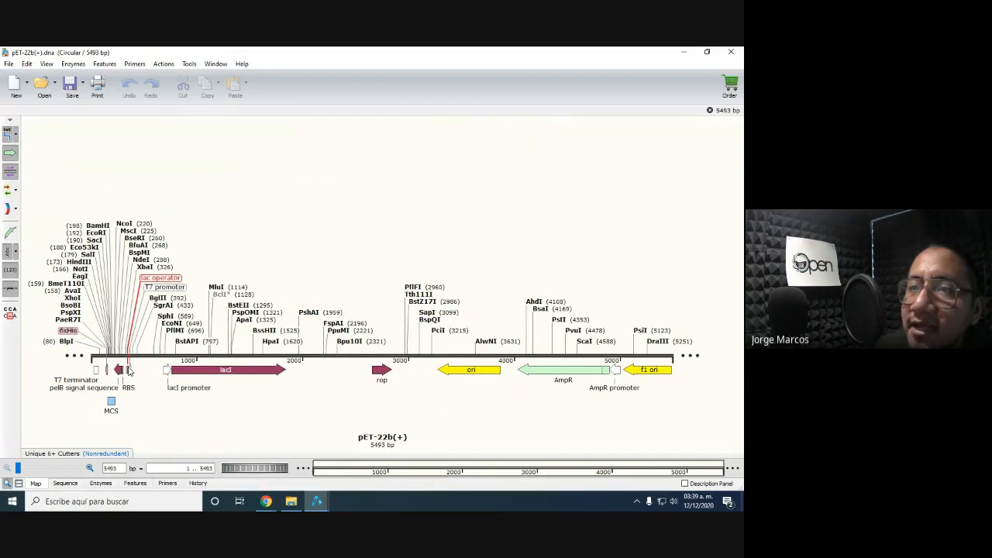
scroll(129, 370, "up", 1)
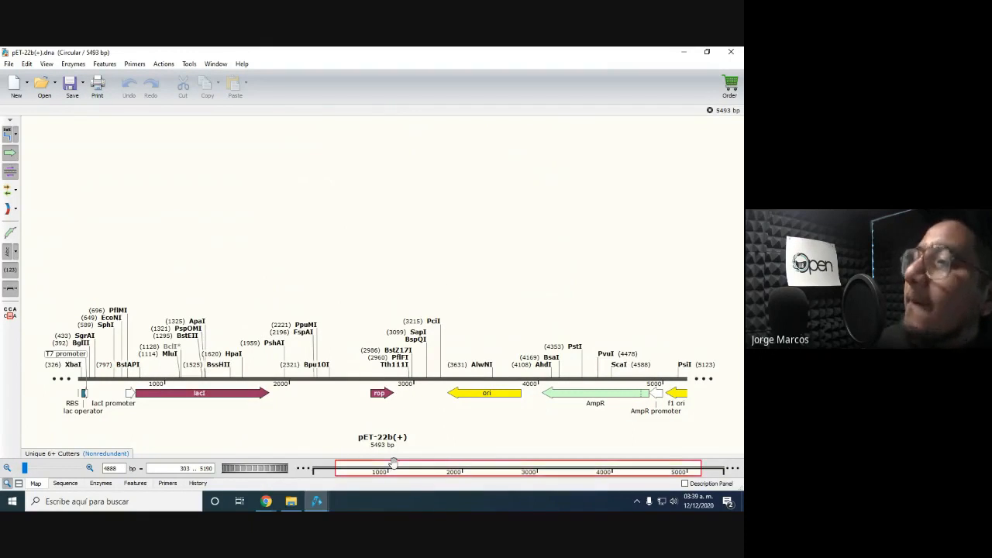
left_click_drag(385, 467, 356, 467)
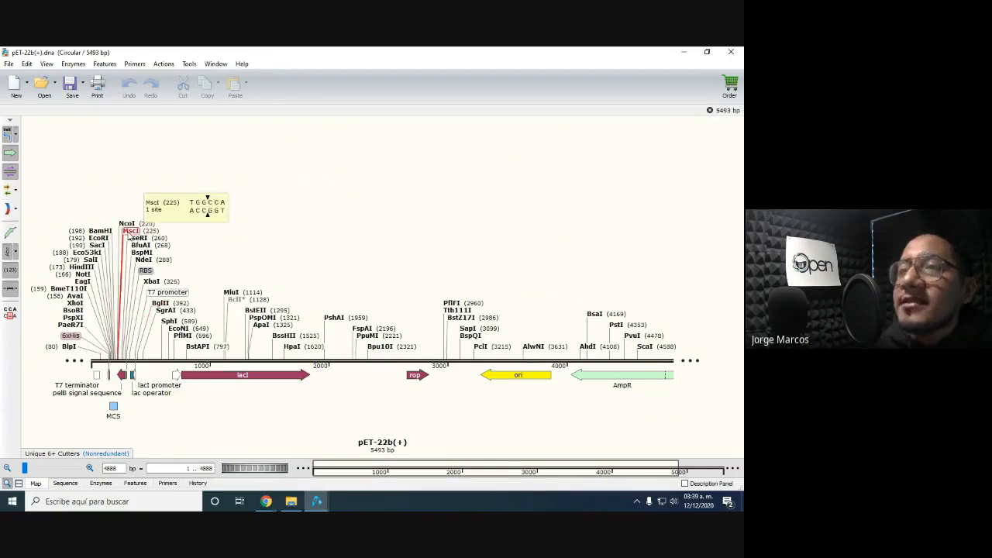
- Switch to the pjes307 map and examine the NagBII gene
mouse_move(316, 500)
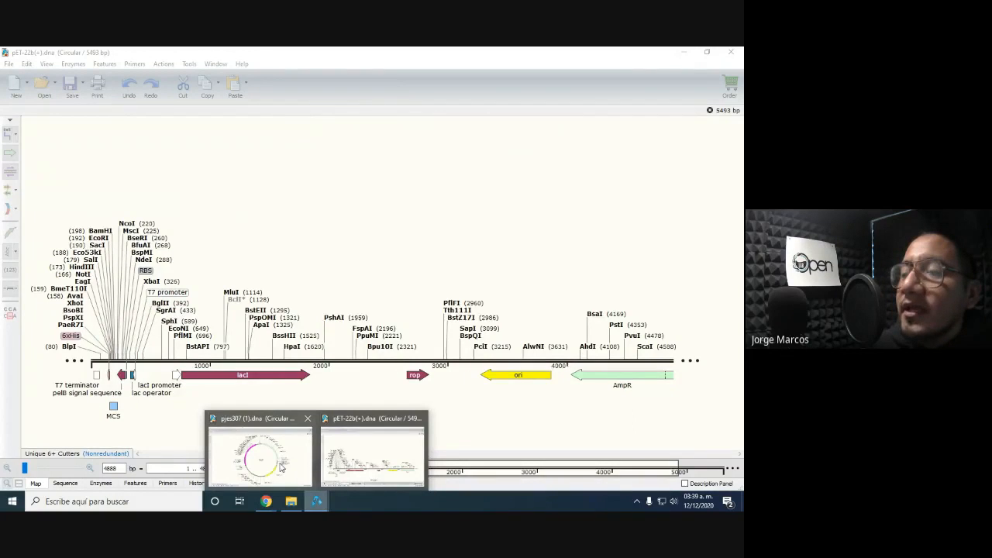
left_click(281, 467)
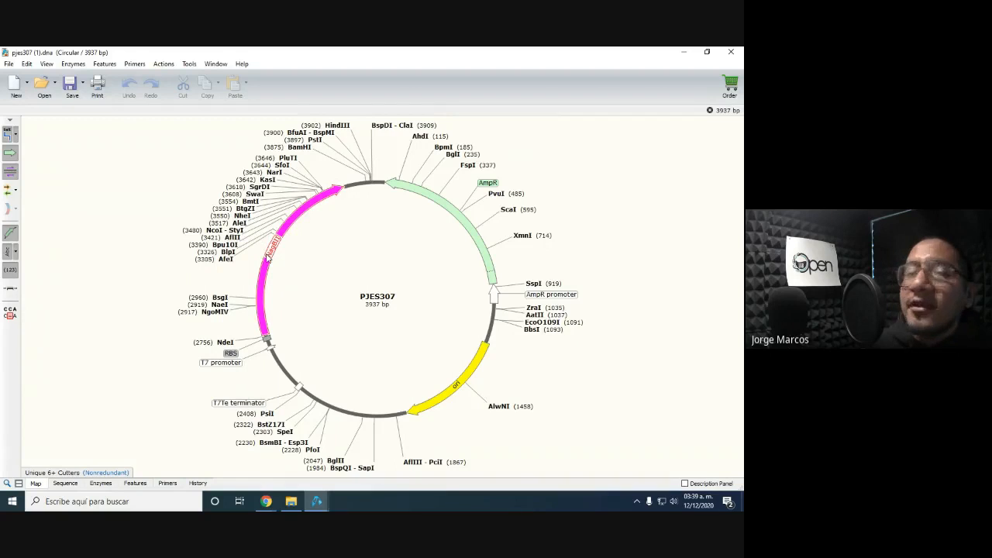
mouse_move(268, 258)
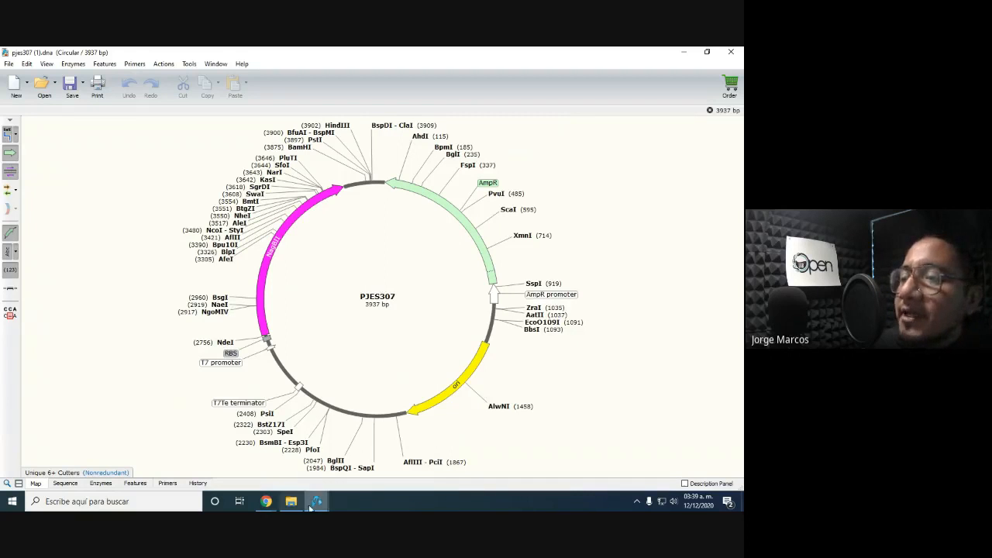
- Close the pET-22b(+) window and reopen the file from the recent files in File Explorer
mouse_move(316, 502)
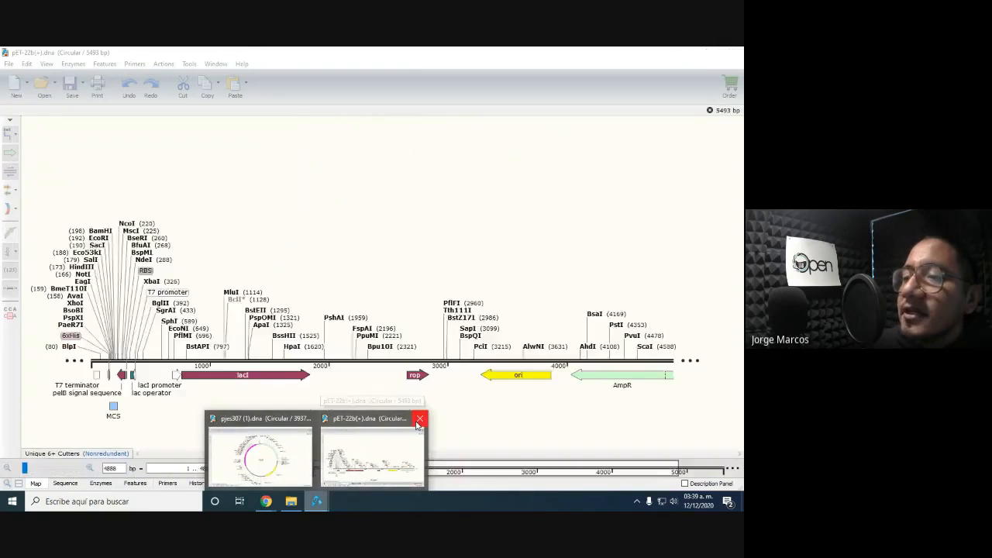
left_click(419, 421)
left_click(291, 501)
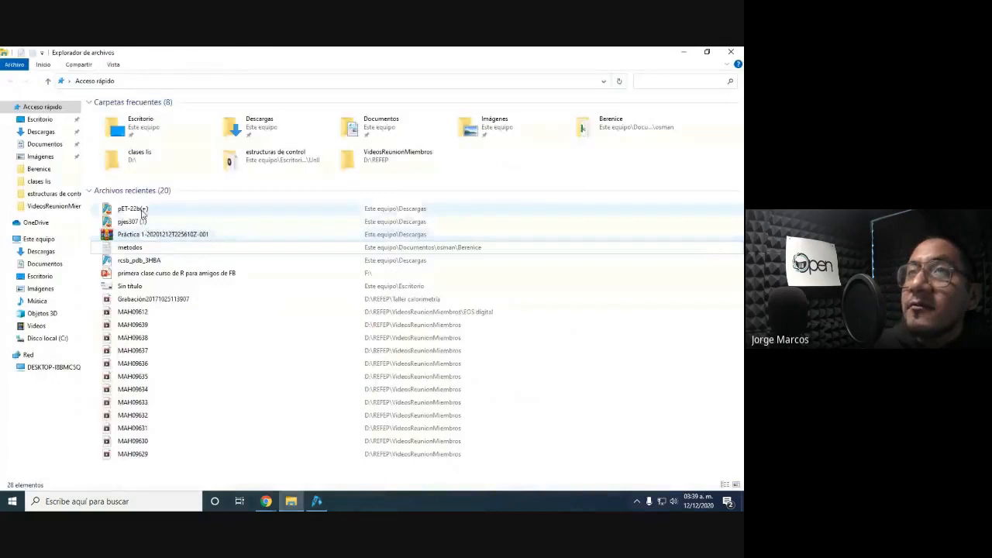
left_click(128, 208)
key("Return")
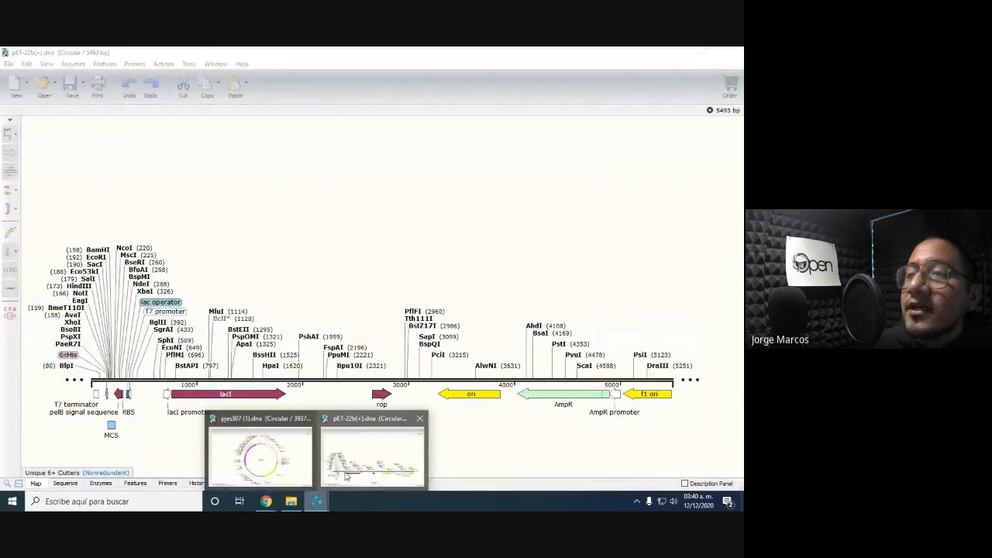
left_click(346, 475)
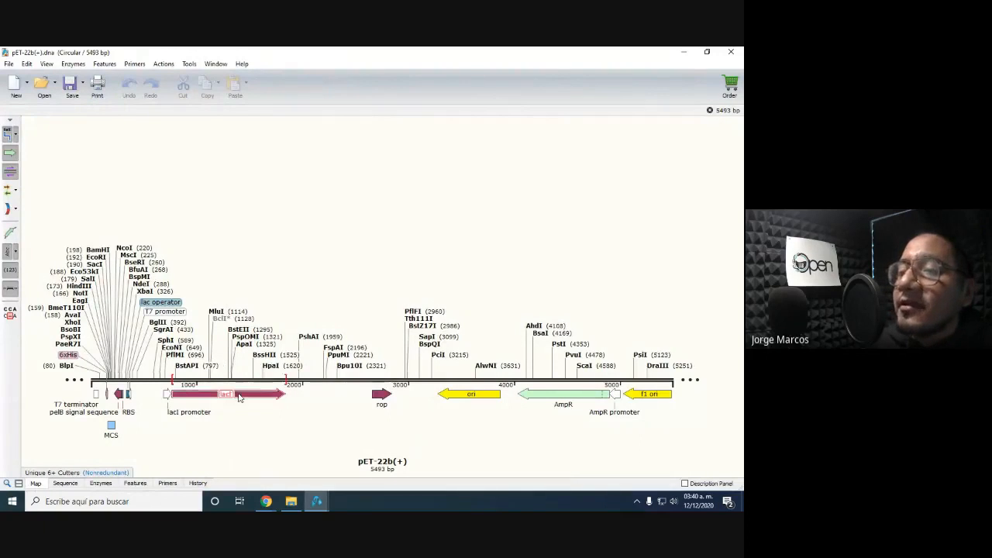
- Select the fragment between the NdeI and BamHI sites spanning the NagBII gene in pjes307 and copy it
mouse_move(329, 506)
left_click(269, 465)
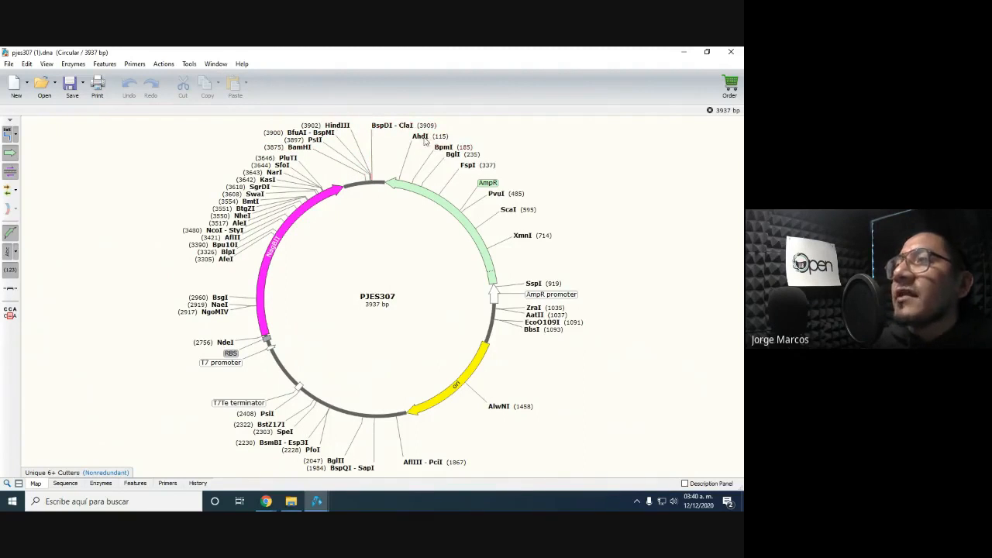
mouse_move(327, 139)
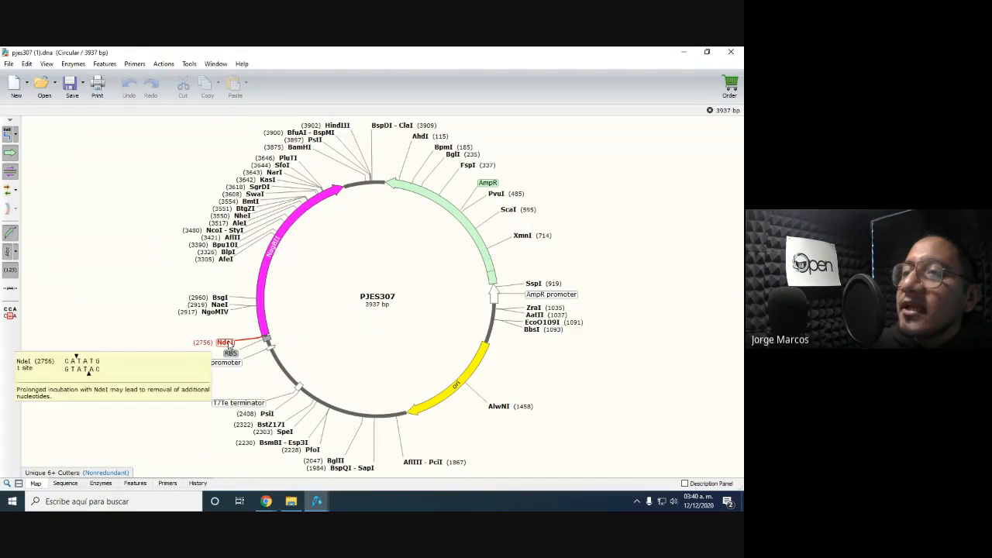
mouse_move(298, 148)
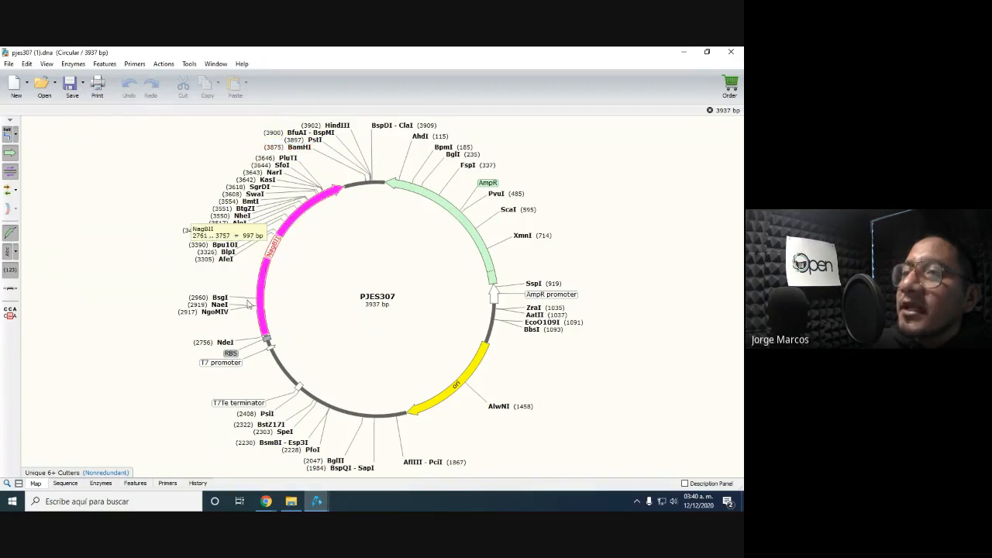
left_click(223, 342)
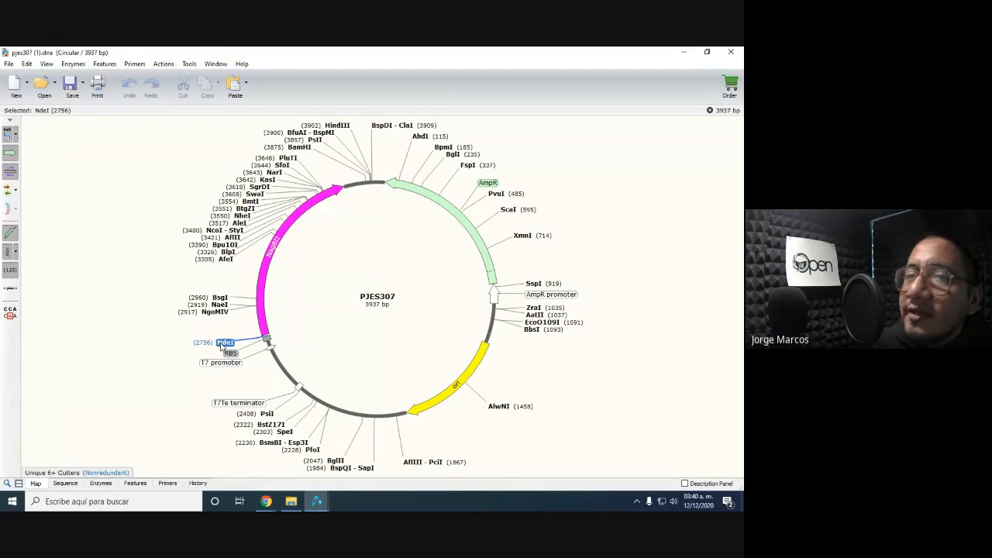
left_click_drag(223, 347, 298, 149)
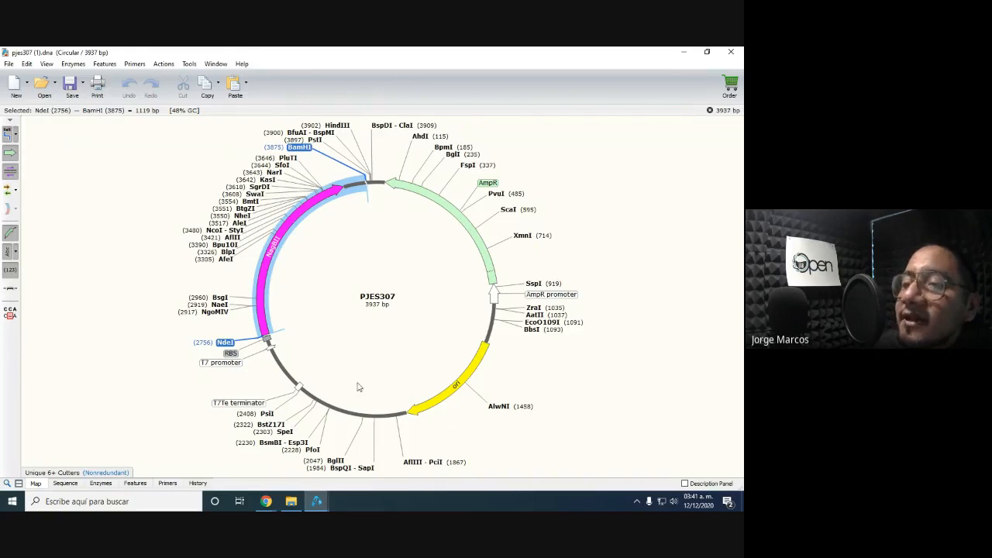
left_click(205, 87)
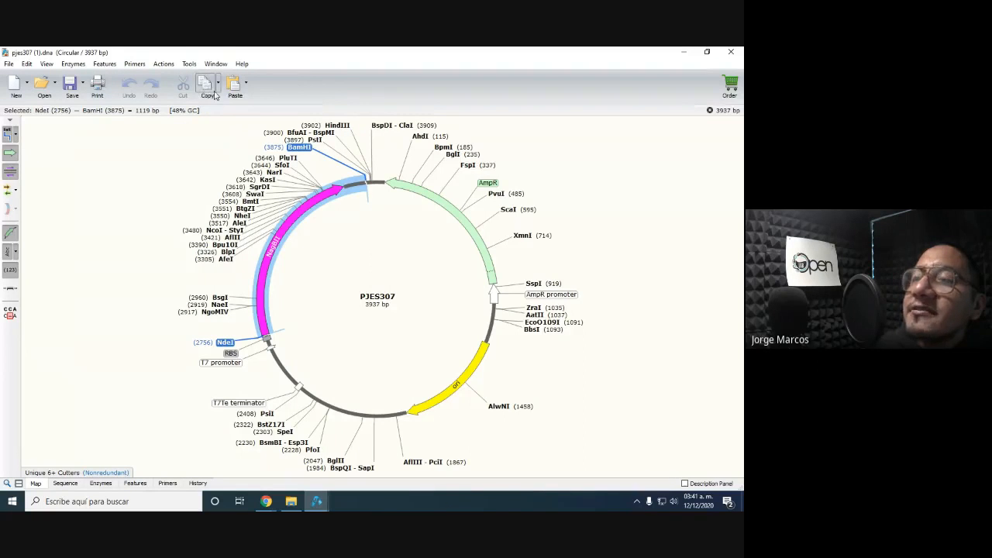
mouse_move(317, 502)
left_click(349, 472)
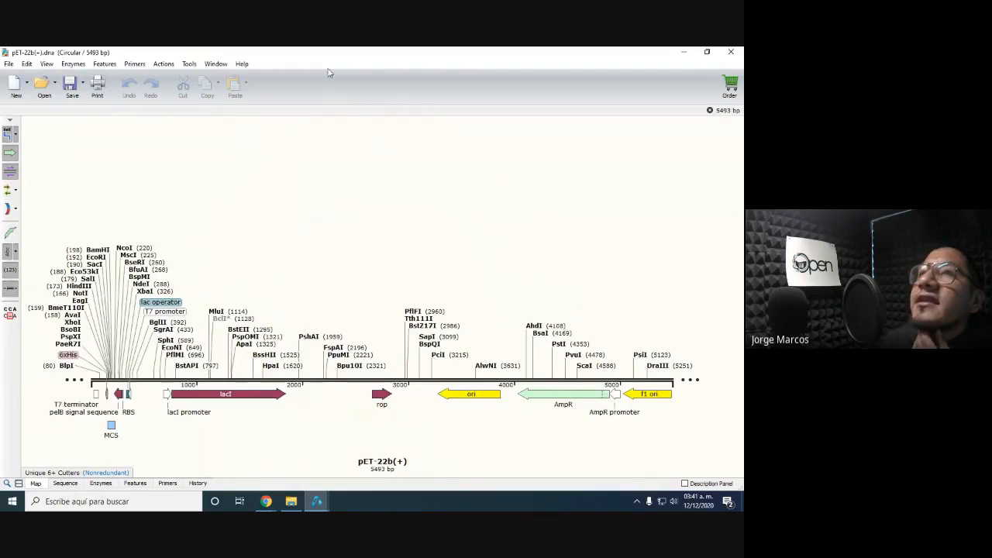
left_click(163, 63)
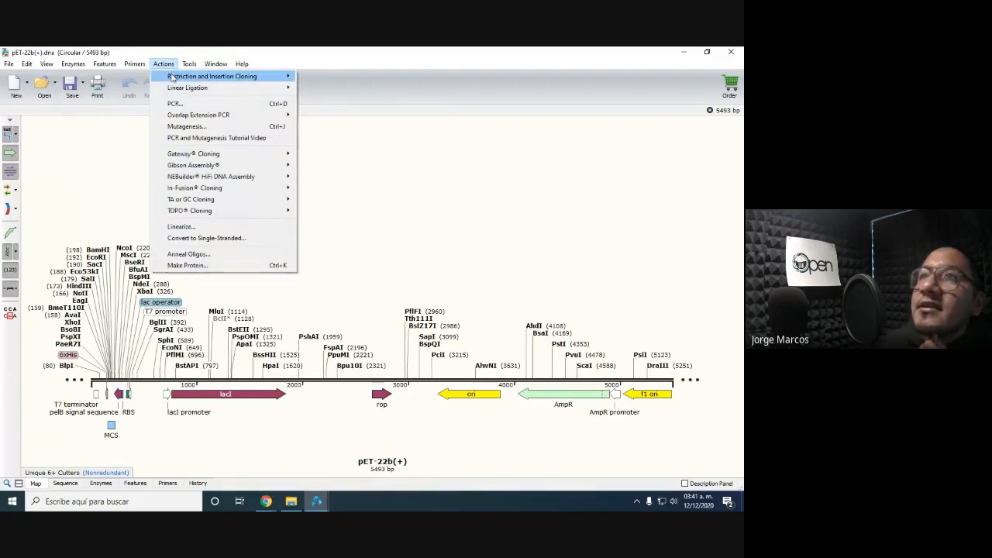
mouse_move(172, 79)
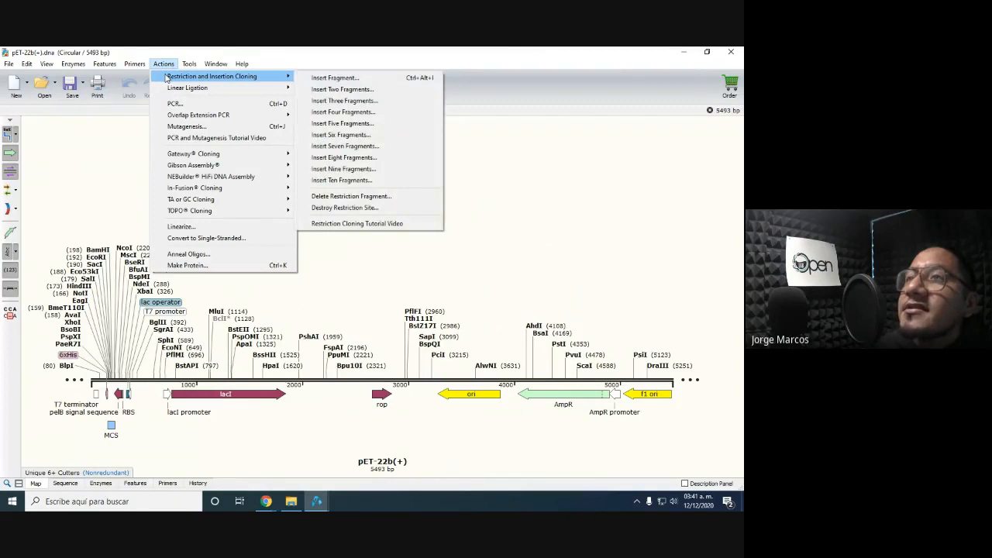
left_click(313, 80)
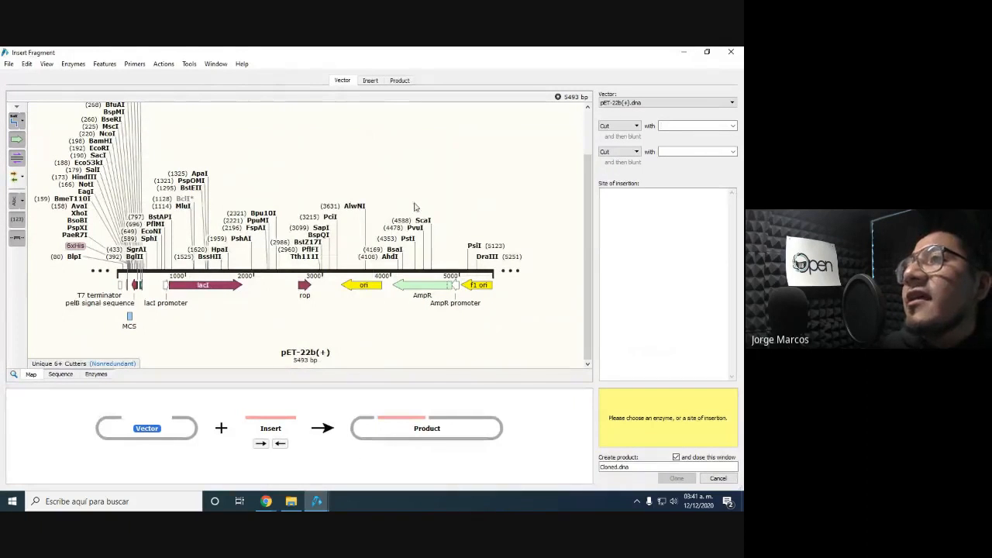
left_click(684, 52)
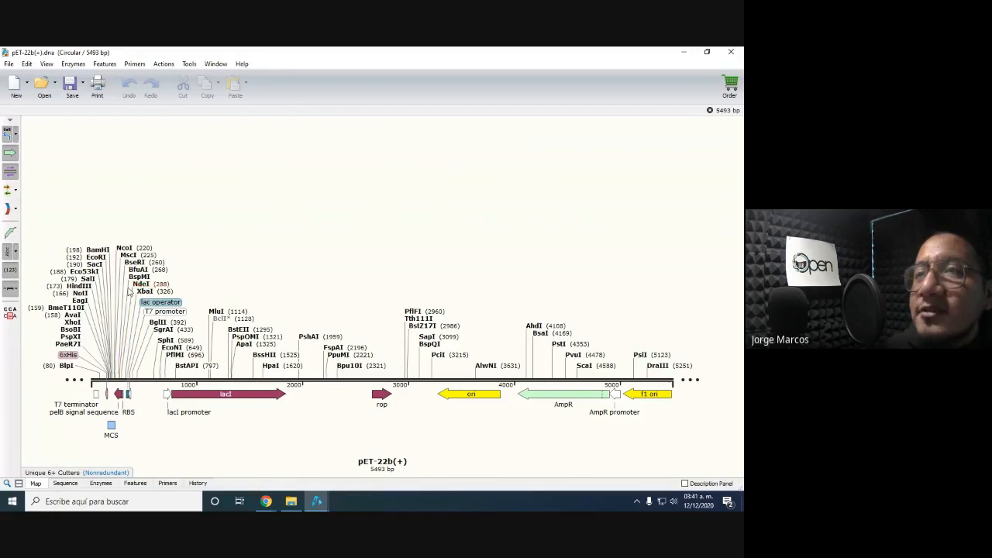
mouse_move(316, 501)
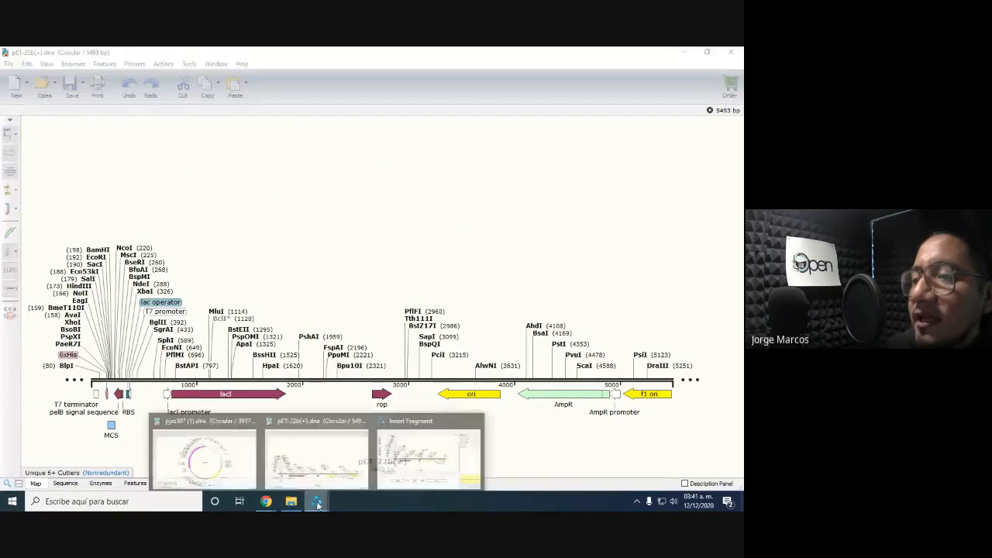
left_click(204, 457)
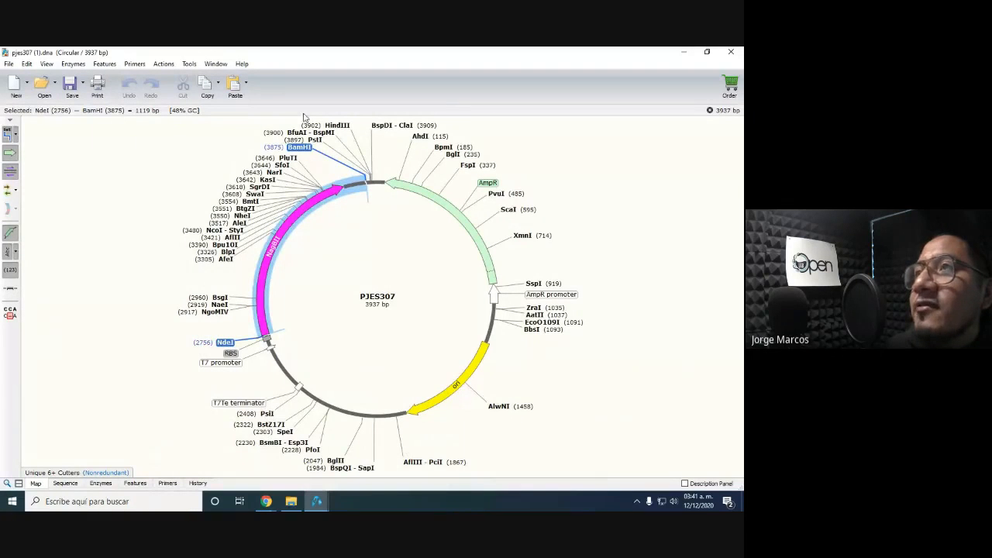
left_click(316, 501)
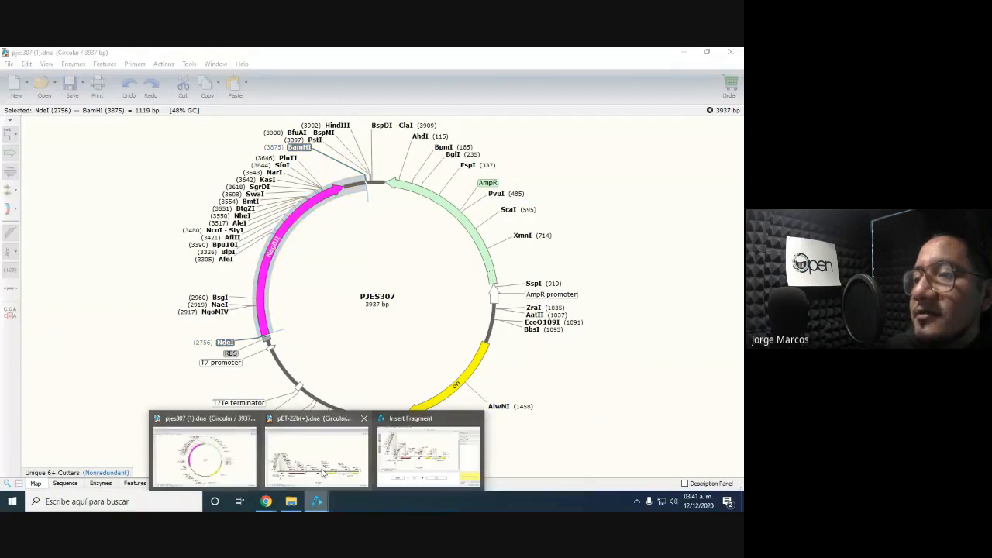
mouse_move(322, 473)
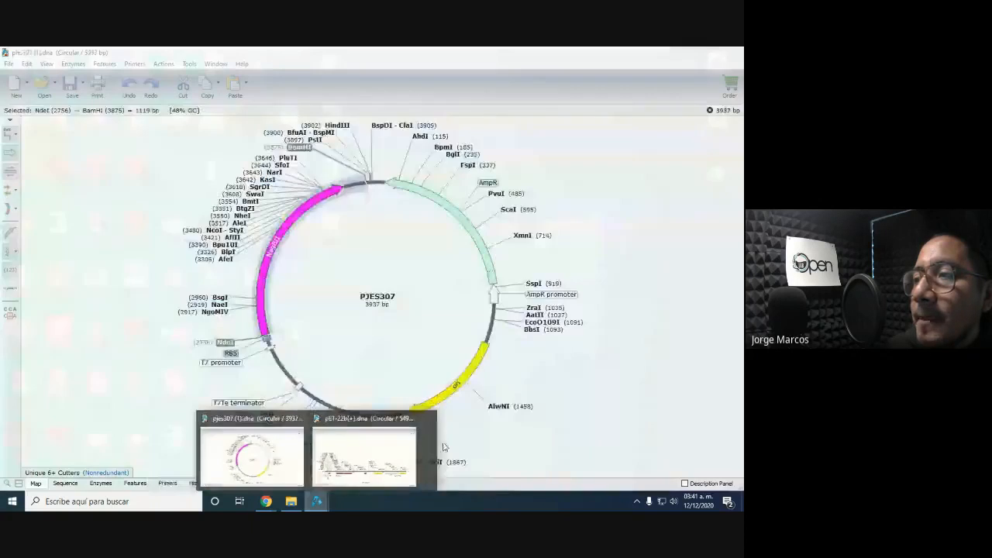
- Select the region between the BamHI (198) and NdeI (288) sites on the pET-22b(+) map
left_click(401, 461)
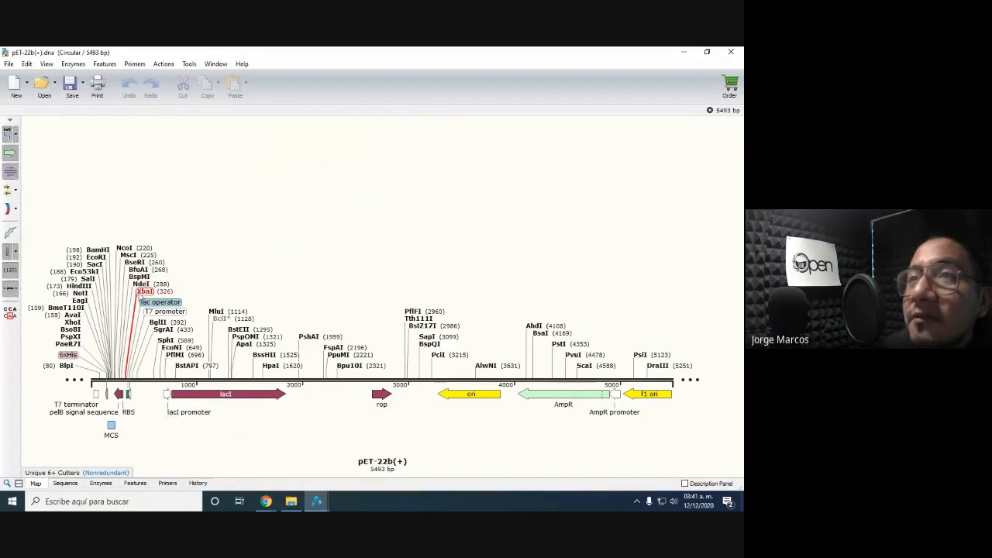
left_click(139, 284)
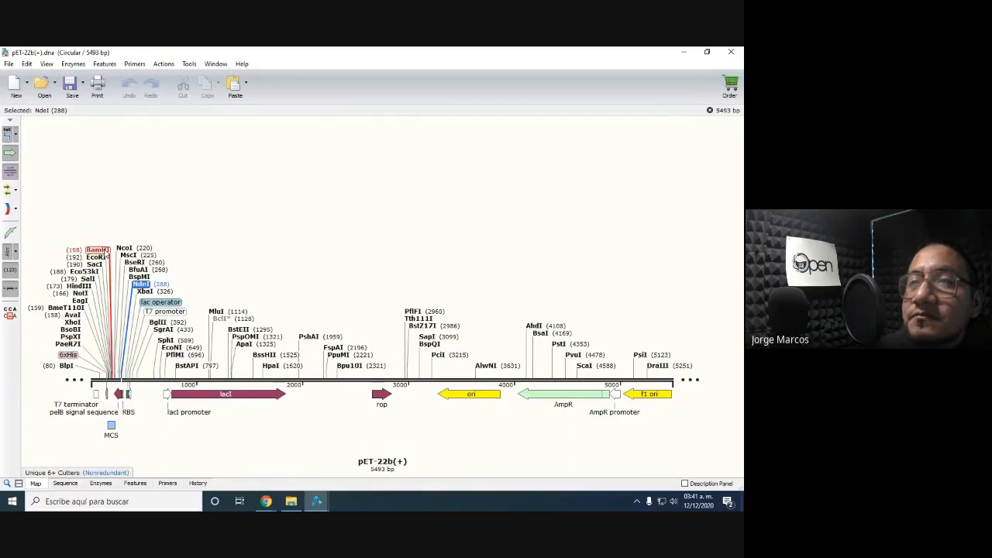
left_click(152, 224)
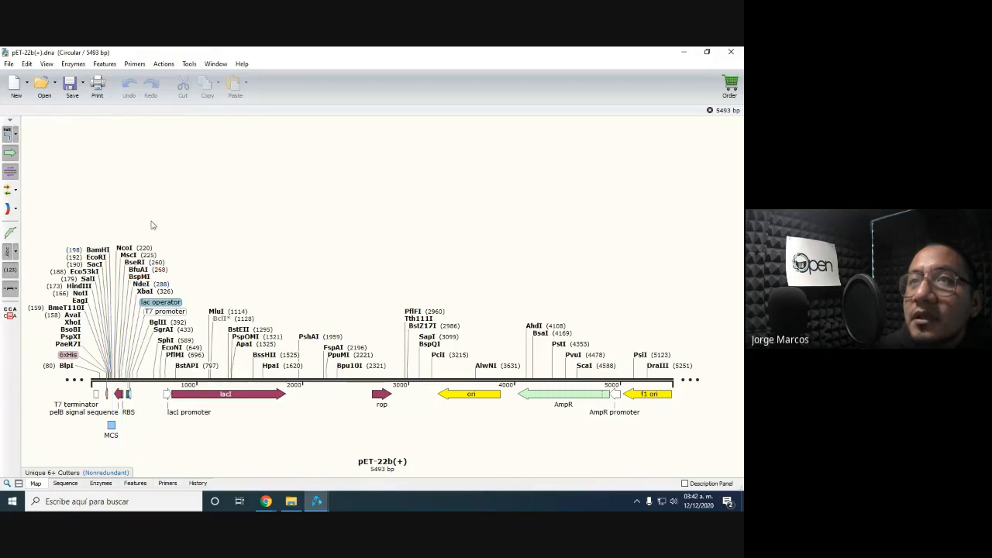
left_click(97, 249)
left_click(141, 284, "shift")
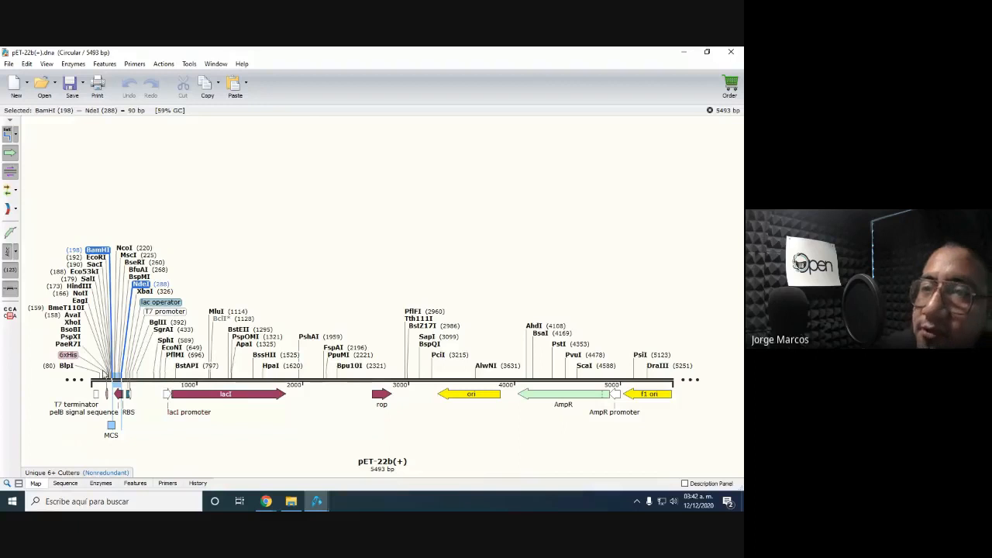
scroll(172, 398, "up", 1)
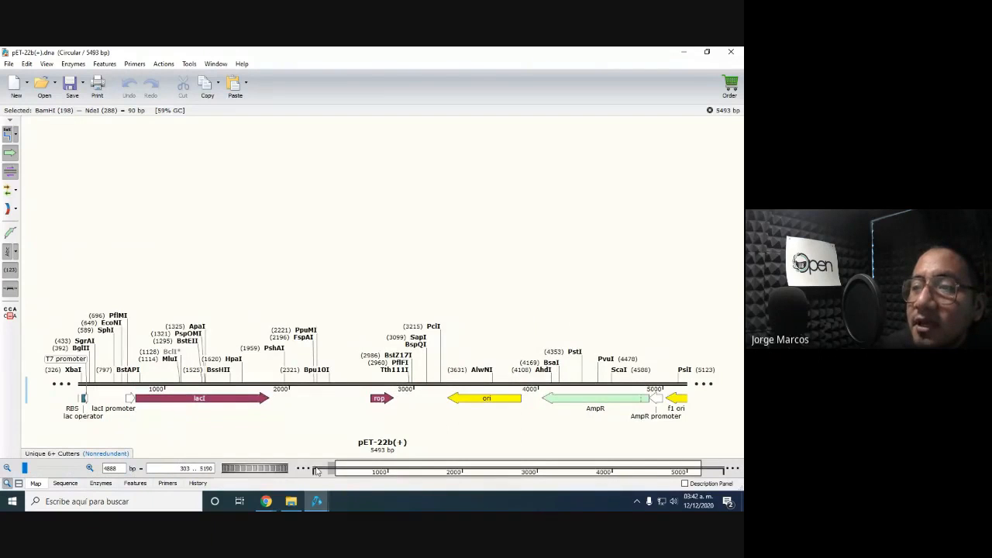
left_click_drag(387, 467, 300, 457)
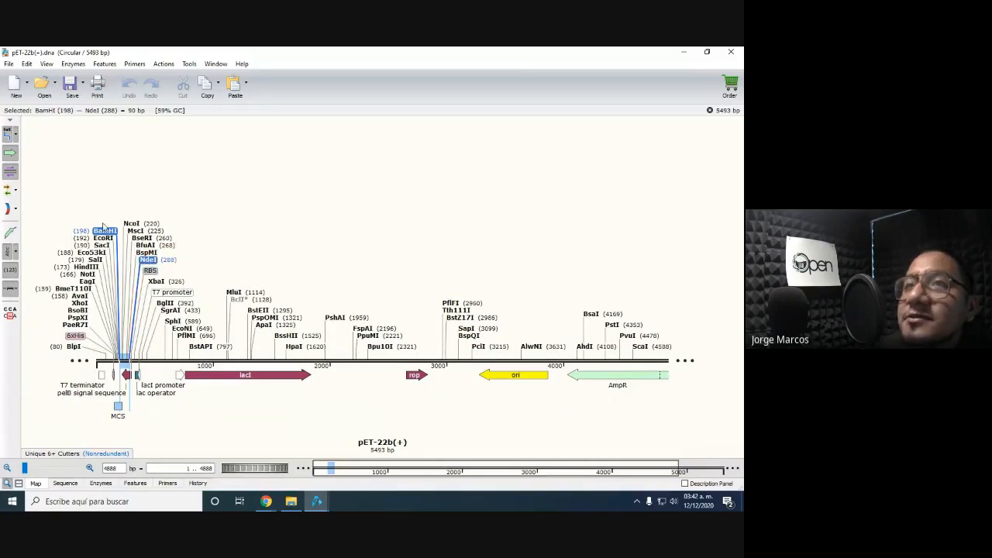
mouse_move(105, 234)
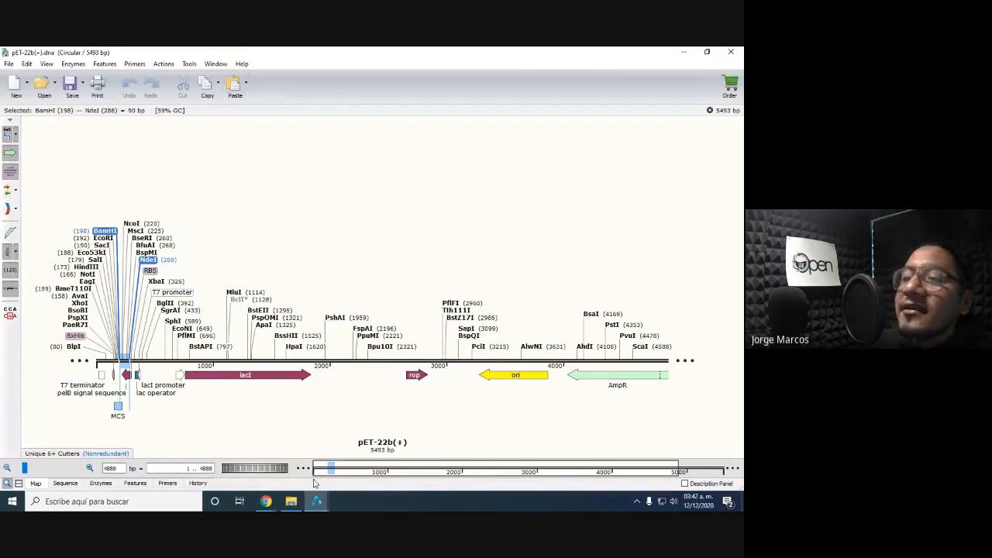
- Copy the selected NdeI–BamHI fragment from pjes307 and paste it over the selected BamHI–NdeI region of pET-22b(+)
mouse_move(316, 501)
left_click(247, 465)
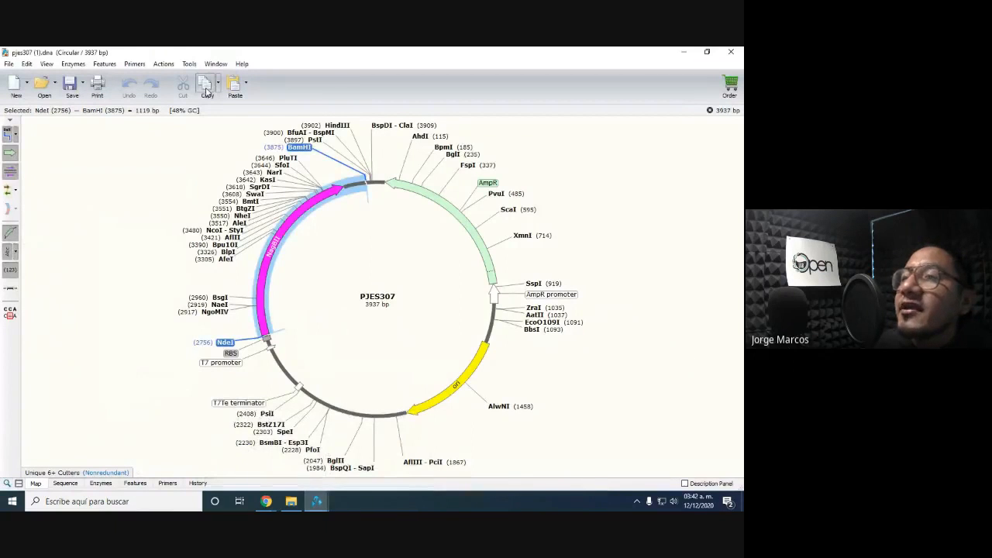
left_click(316, 501)
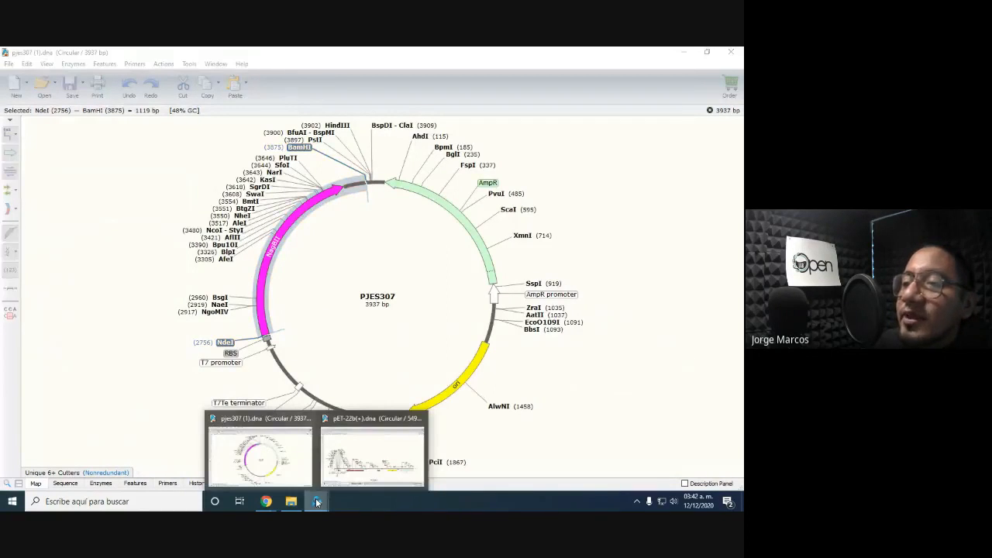
left_click(340, 458)
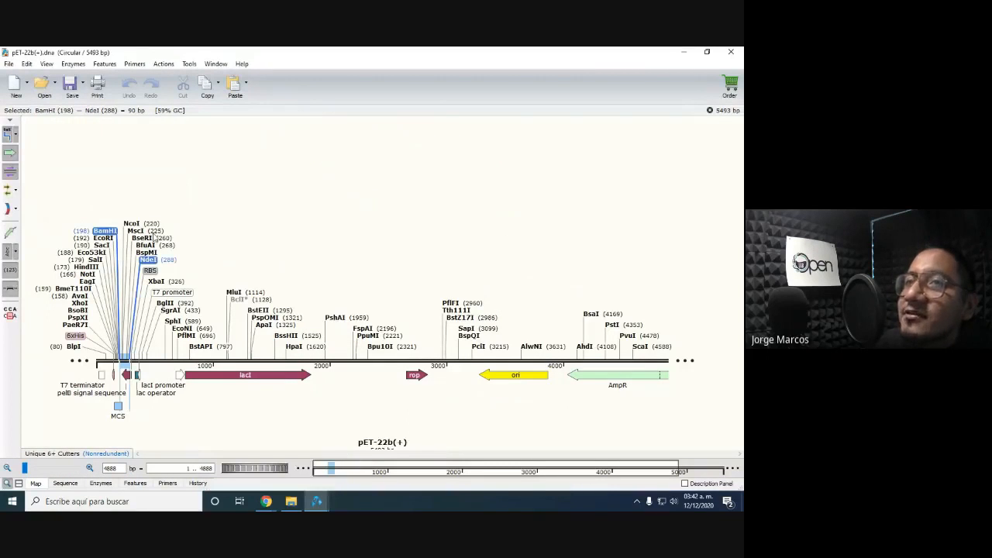
left_click(235, 87)
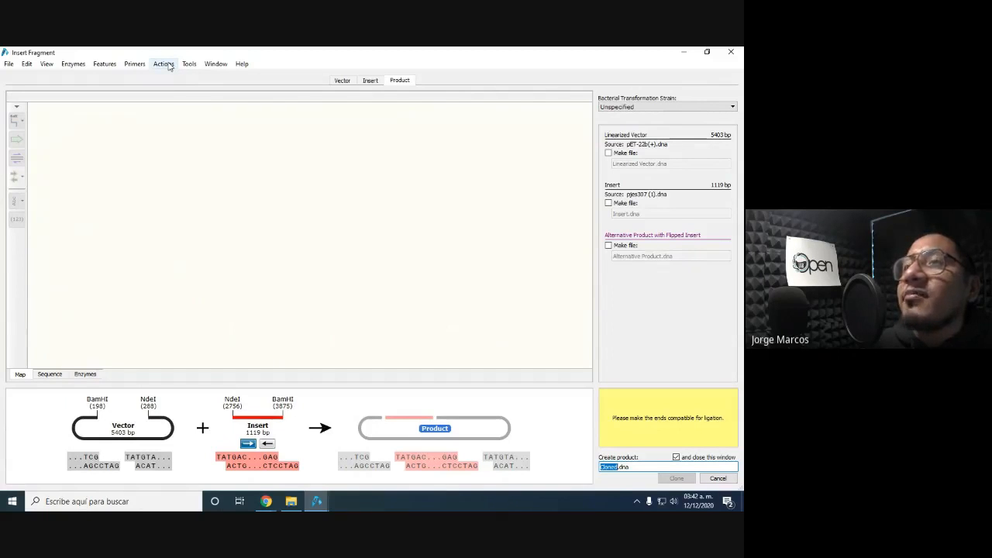
- Review the restriction cloning options for pET-22b(+) and both source maps, and return to the Insert Fragment setup
left_click(325, 505)
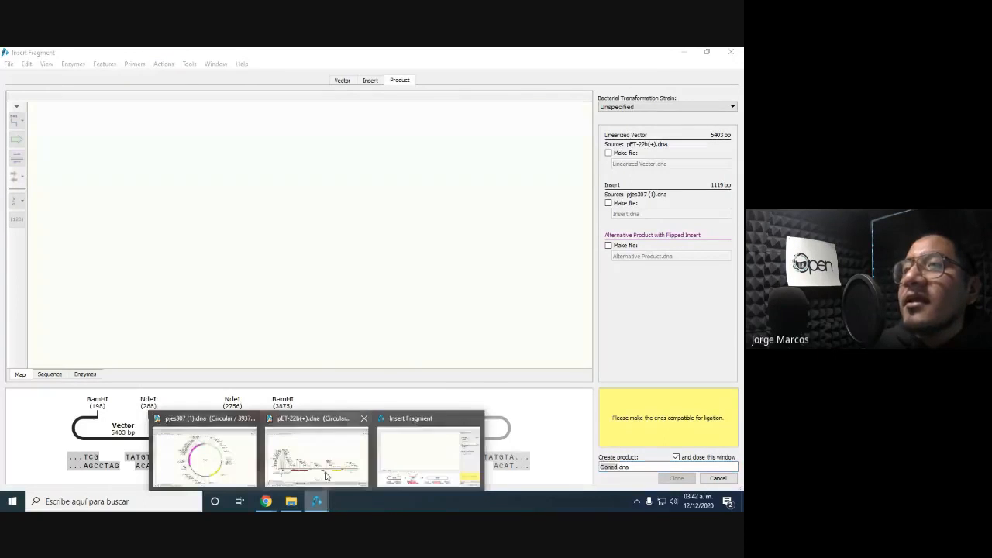
left_click(325, 476)
left_click(163, 63)
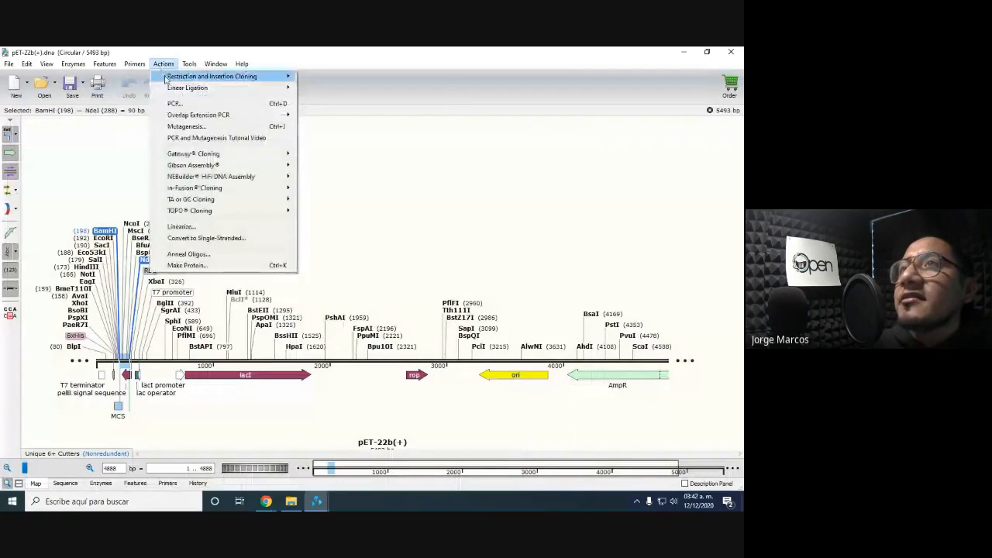
mouse_move(165, 80)
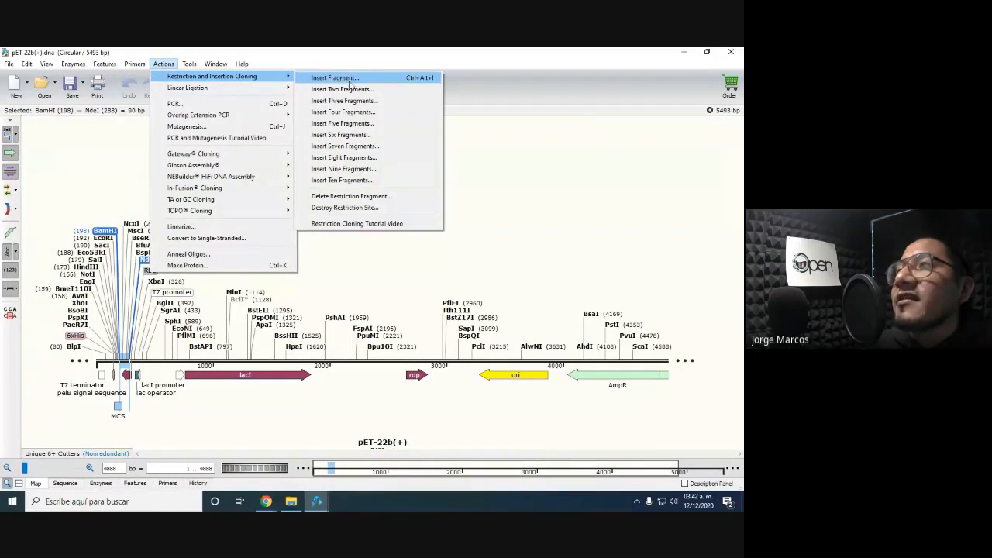
left_click(531, 185)
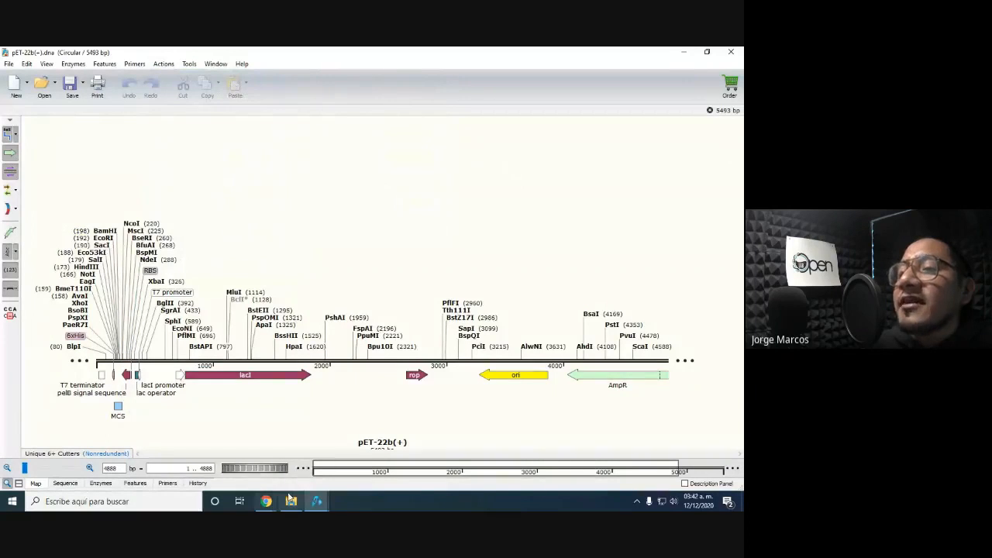
left_click(317, 501)
left_click(215, 457)
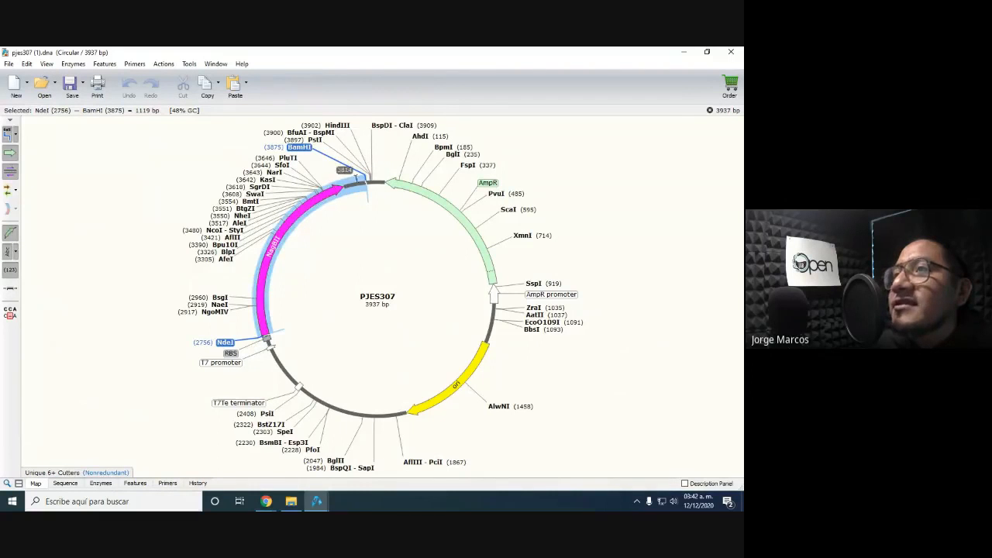
left_click(317, 501)
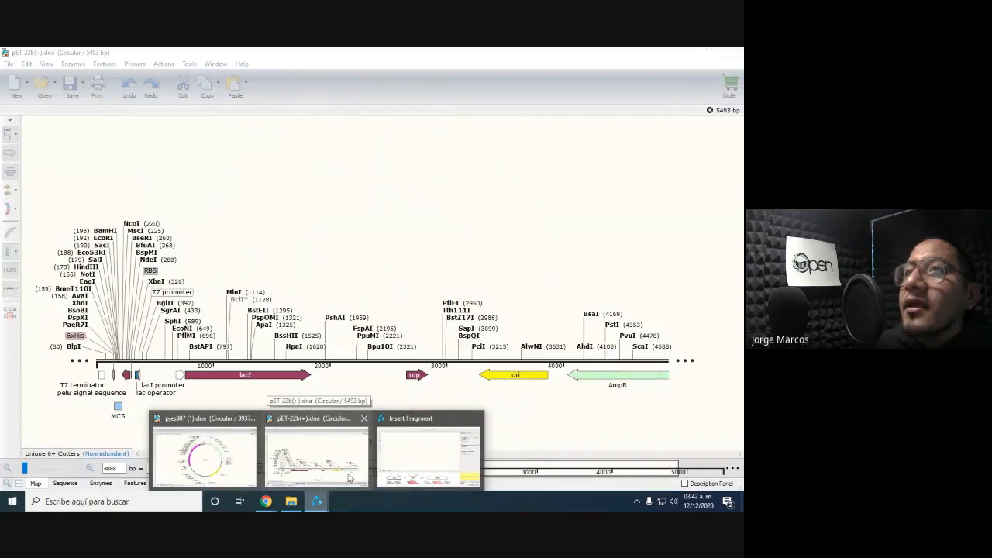
left_click(349, 476)
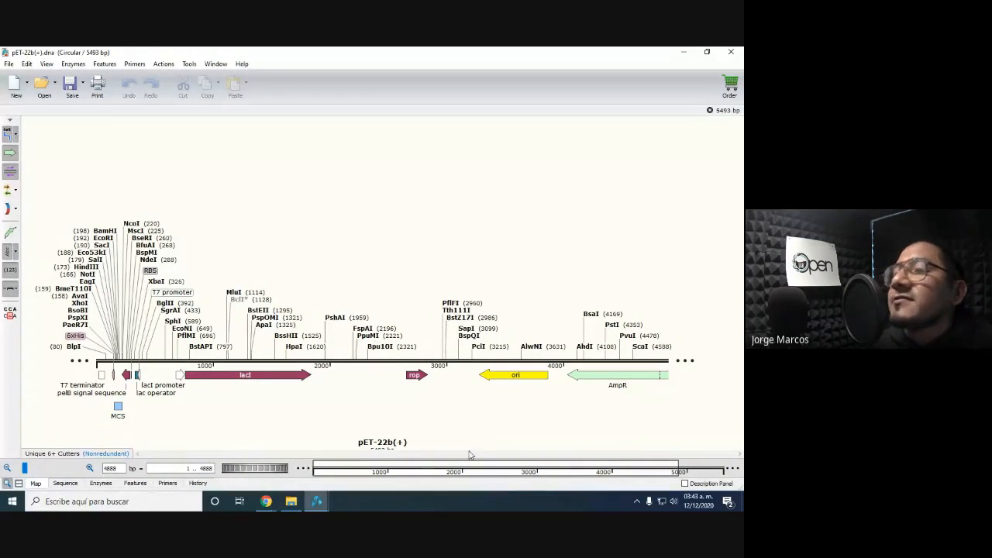
left_click(316, 501)
left_click(418, 472)
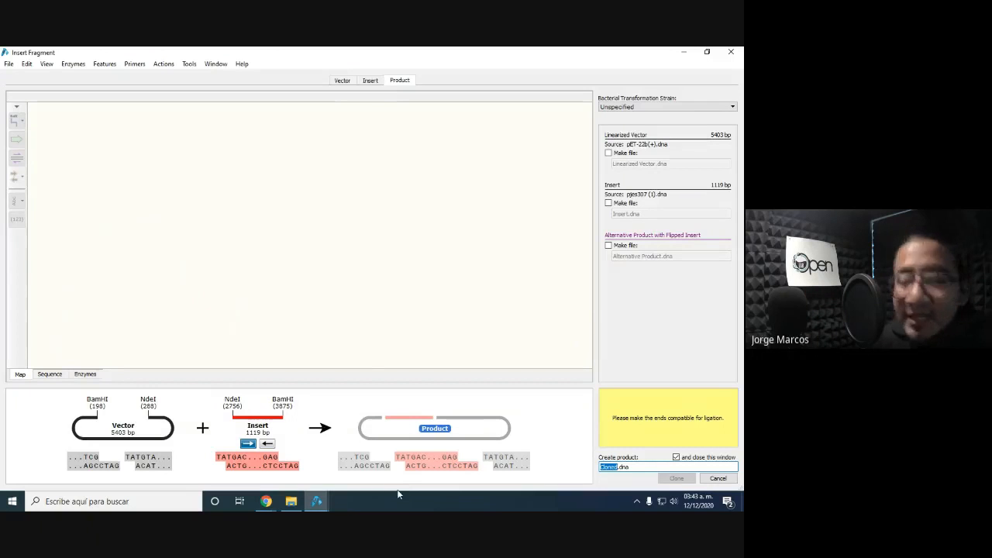
- Check the vector's BamHI–NdeI replacement region and the insert's NdeI–BamHI fragment in the cloning setup
left_click(350, 83)
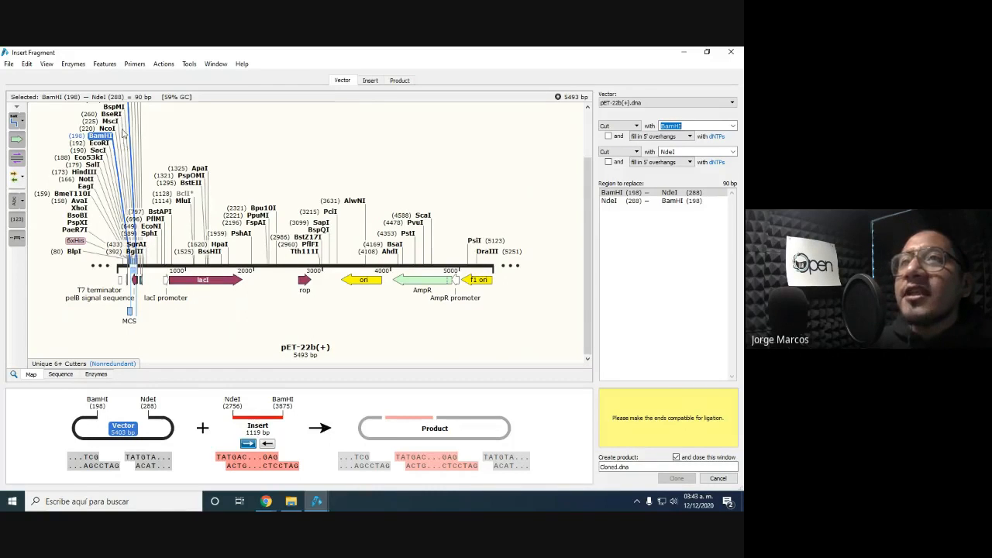
scroll(122, 147, "up", 1)
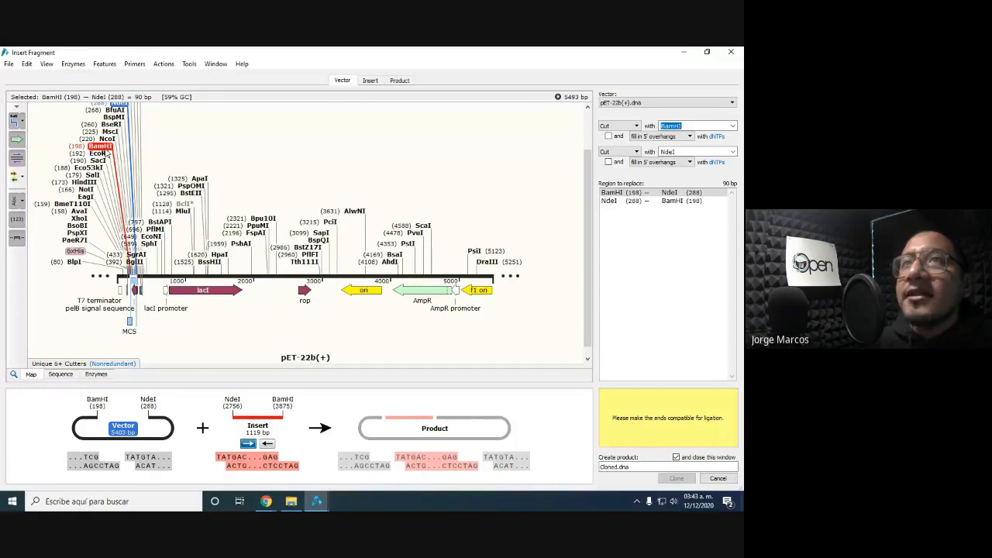
scroll(104, 155, "up", 1)
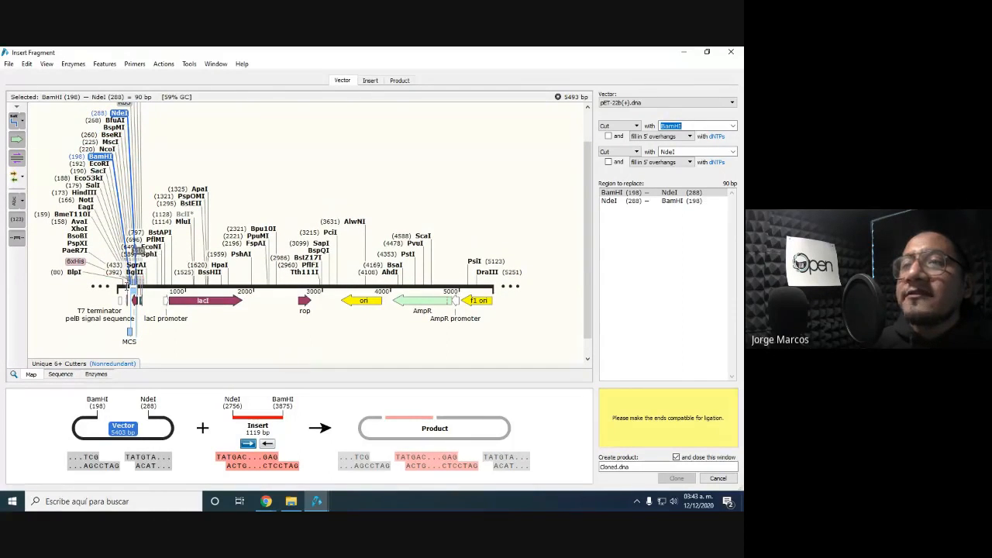
left_click(370, 80)
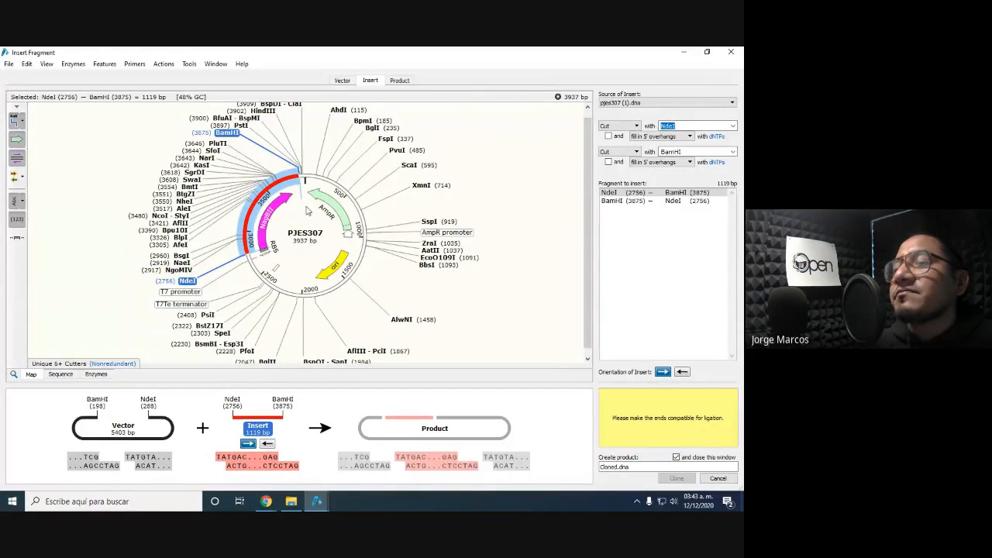
- Reverse the insert's orientation to make its ends compatible with the vector, and inspect the resulting product map
left_click(404, 82)
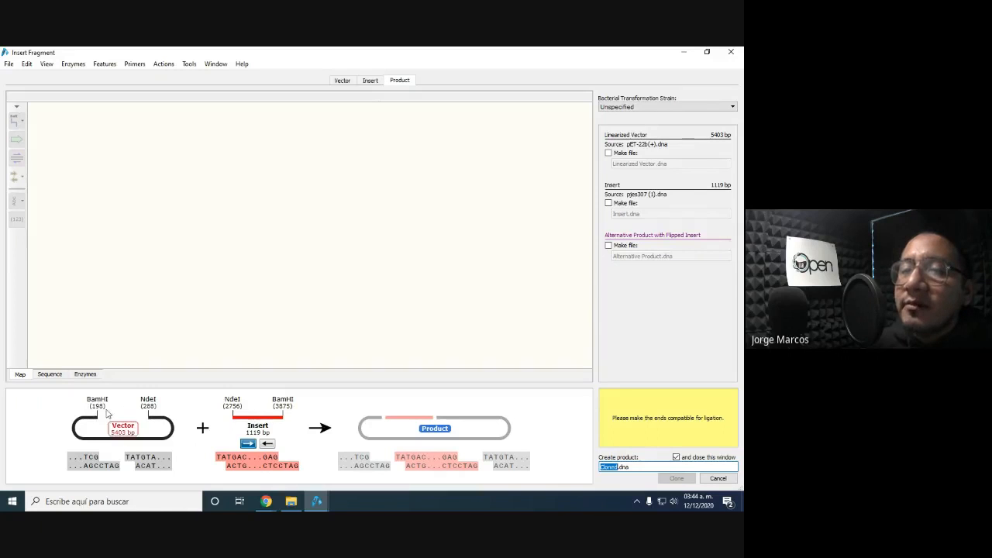
left_click(266, 445)
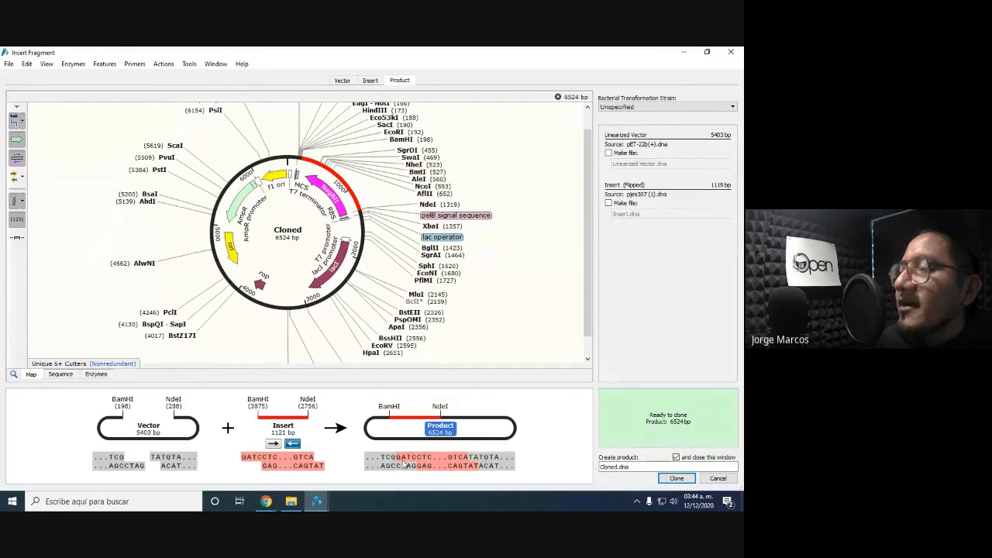
scroll(416, 303, "up", 1)
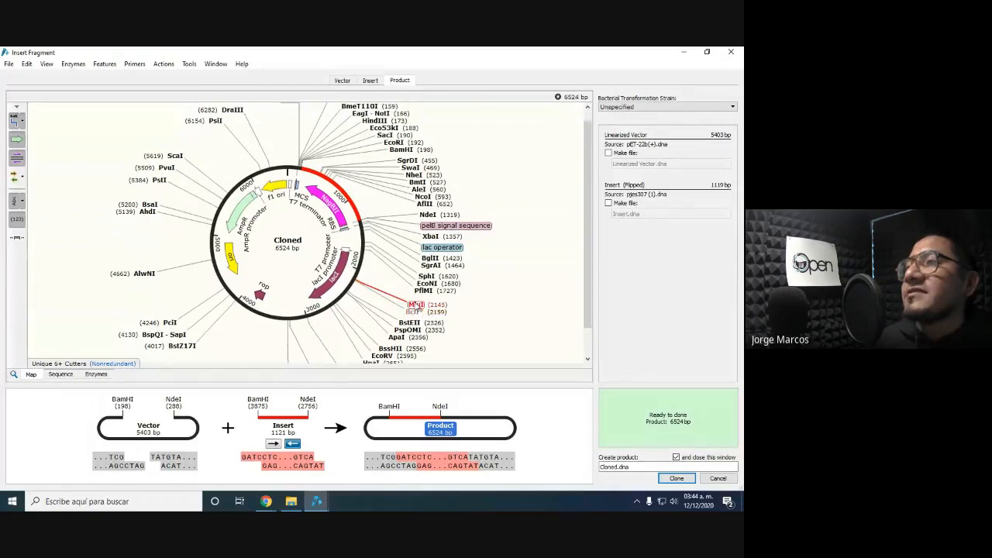
- Compare the cloned product map's BamHI and NdeI sites with the pjes307 and pET-22b(+) source maps, and return to the product map
scroll(416, 304, "up", 1)
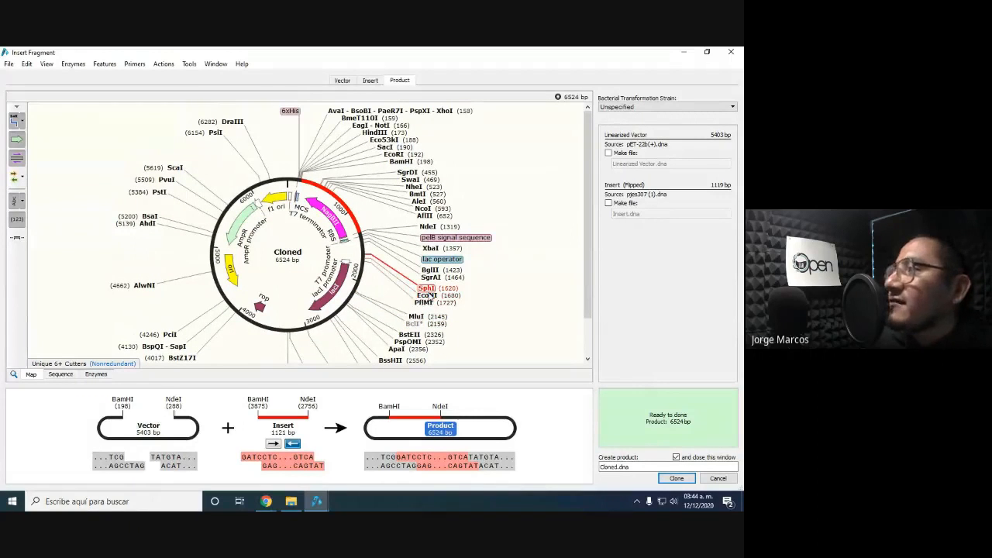
mouse_move(430, 298)
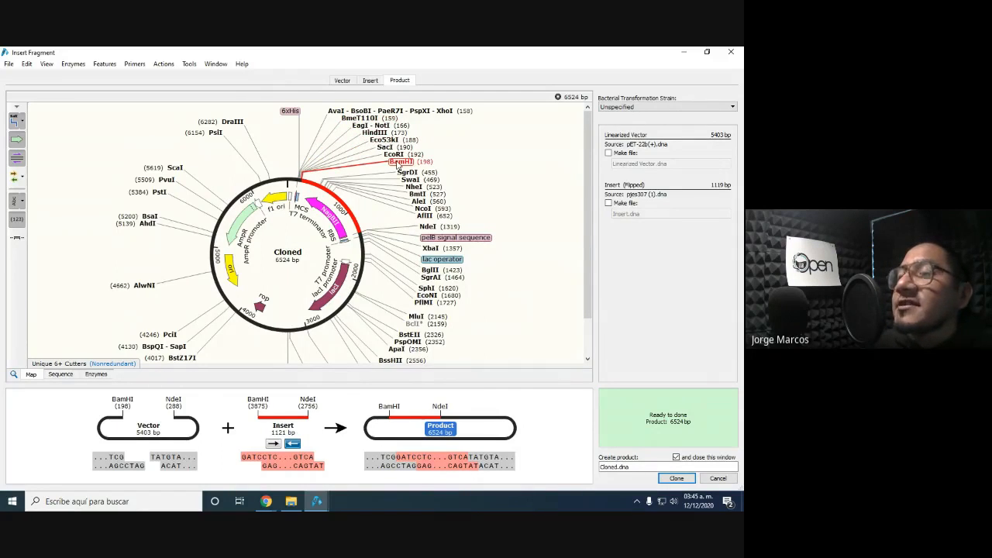
mouse_move(398, 165)
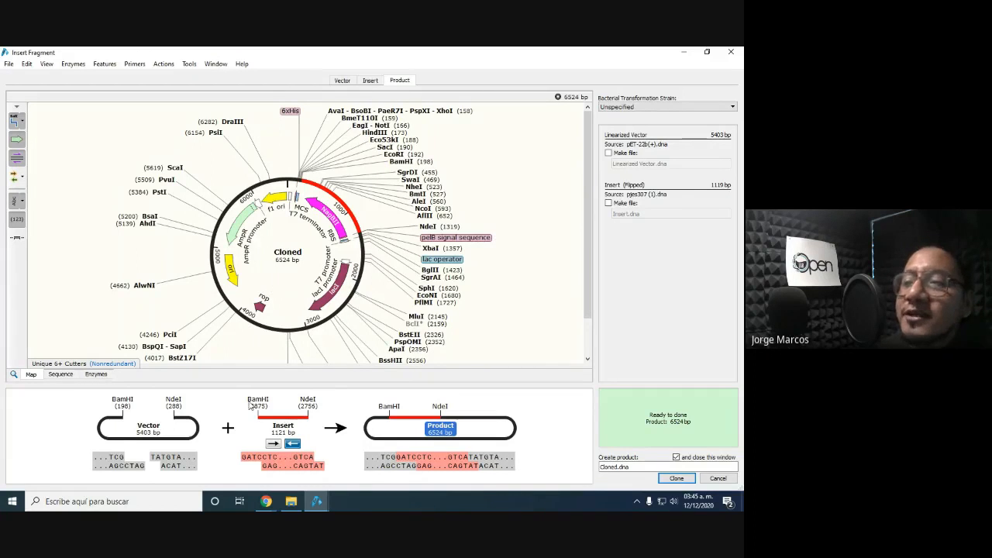
left_click(320, 503)
left_click(238, 467)
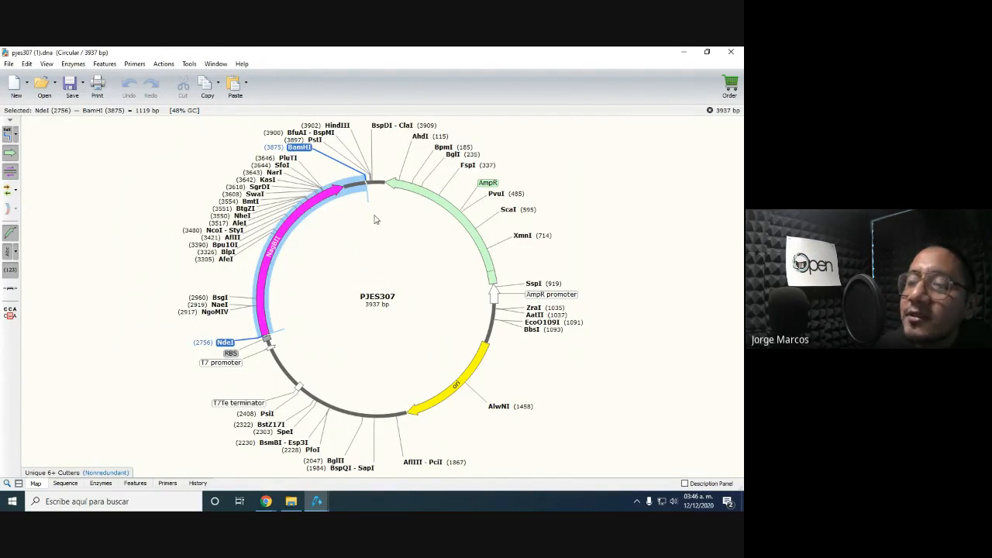
mouse_move(317, 499)
left_click(433, 457)
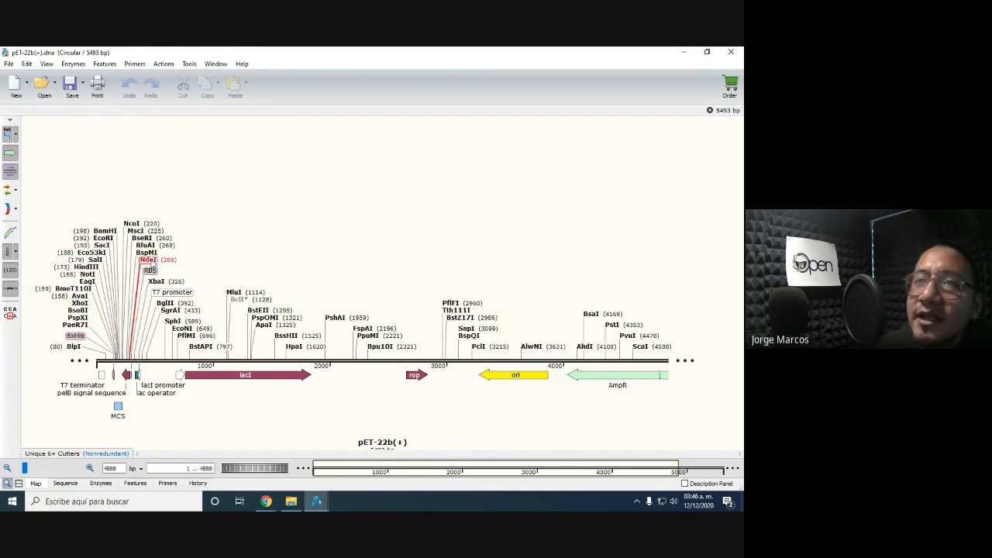
left_click(317, 501)
left_click(428, 453)
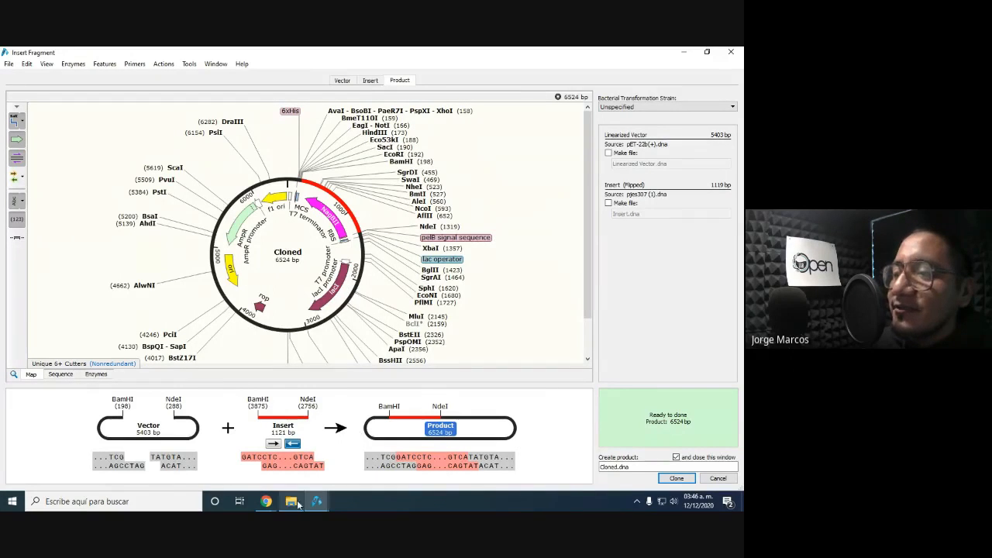
- Switch to Chrome and show the slide with the 1% agarose gel figure (Fig 1) in the "Clonación y mutagénesis sitio dirigida" presentation
left_click(268, 502)
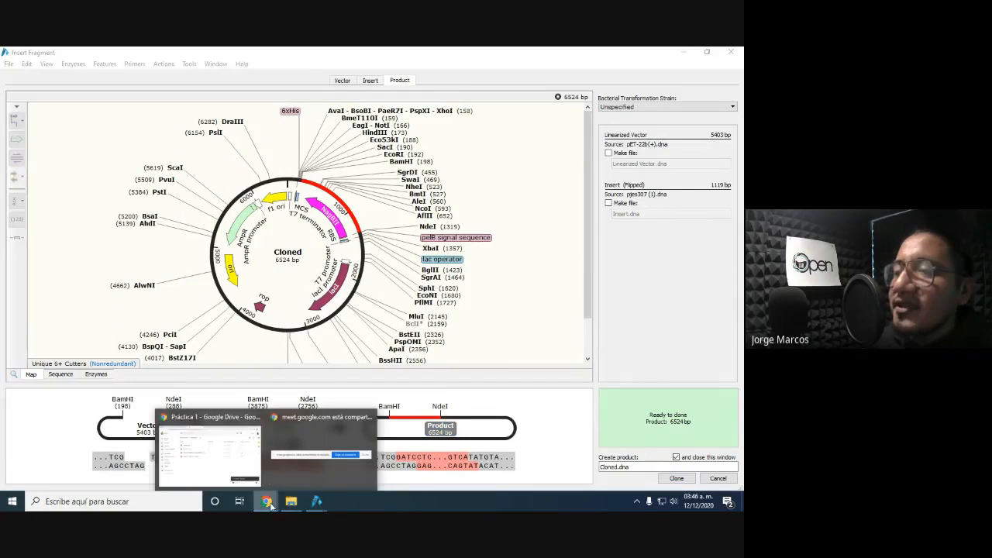
left_click(229, 449)
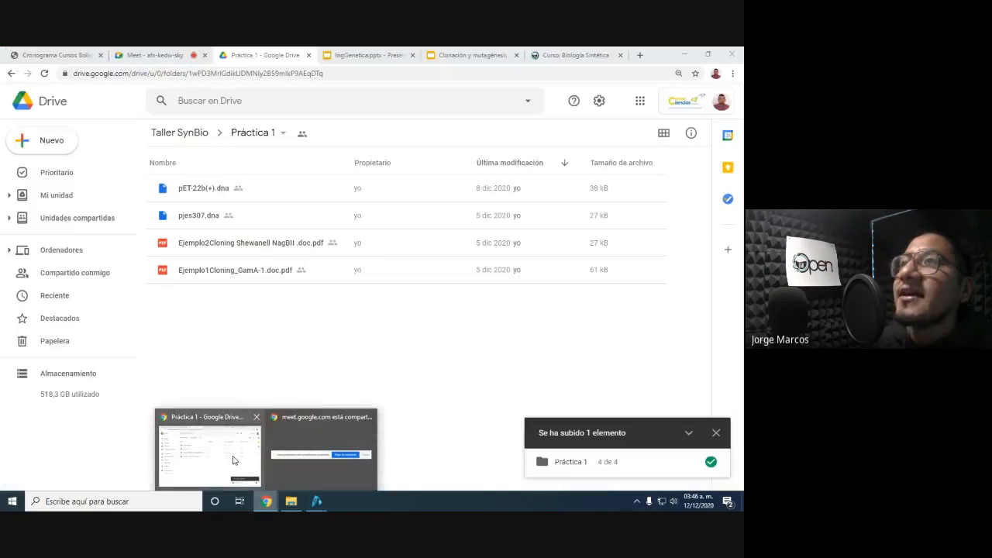
left_click(368, 55)
left_click(463, 55)
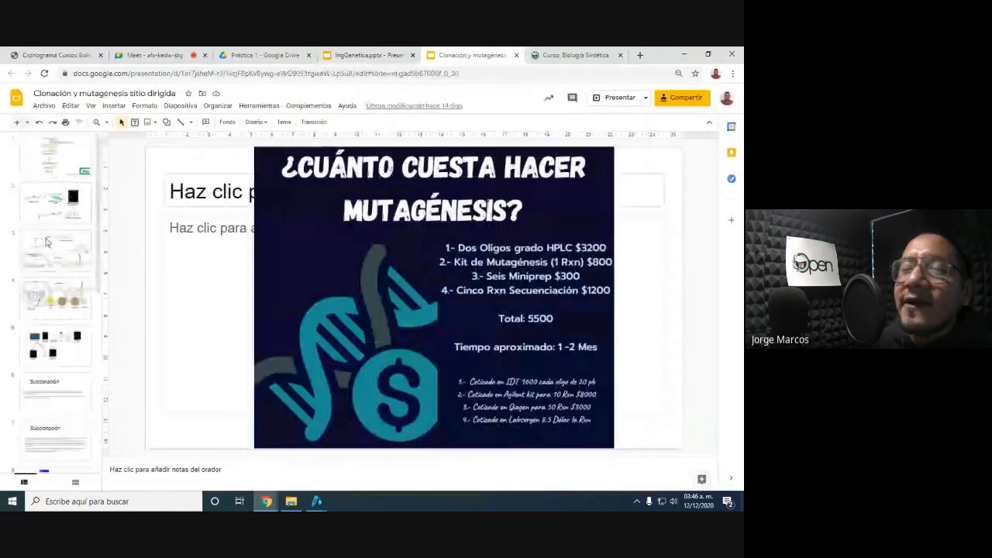
left_click(80, 317)
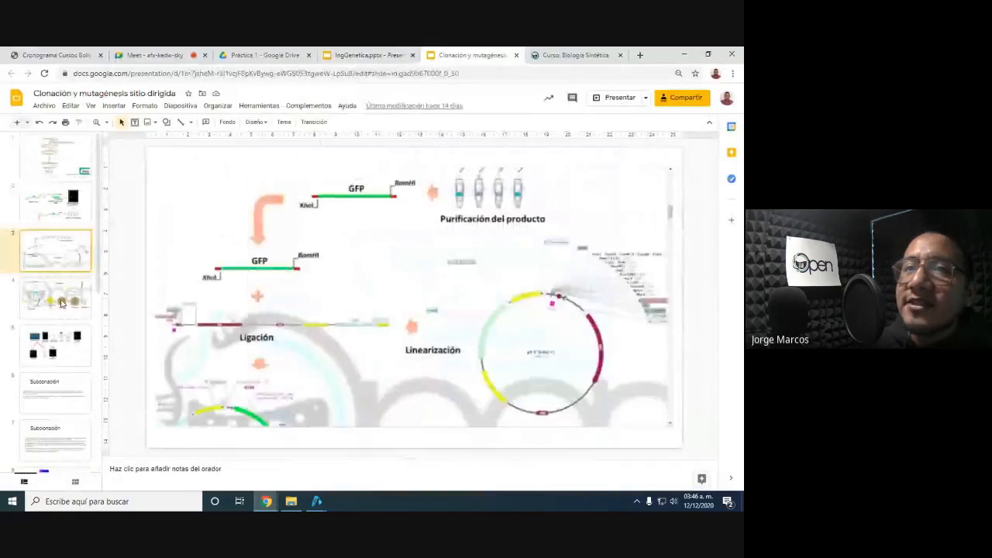
left_click(61, 350)
scroll(60, 351, "down", 2)
left_click(64, 307)
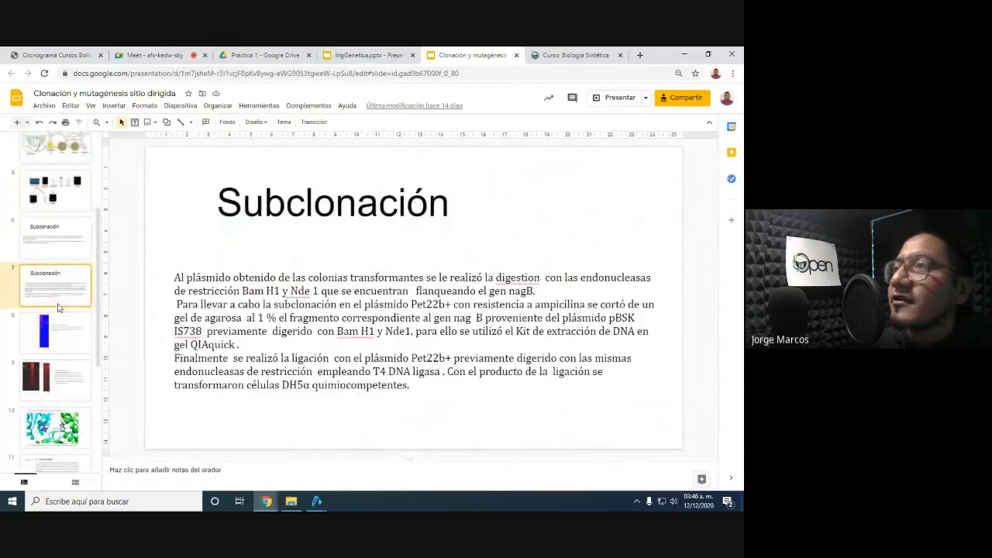
left_click(66, 339)
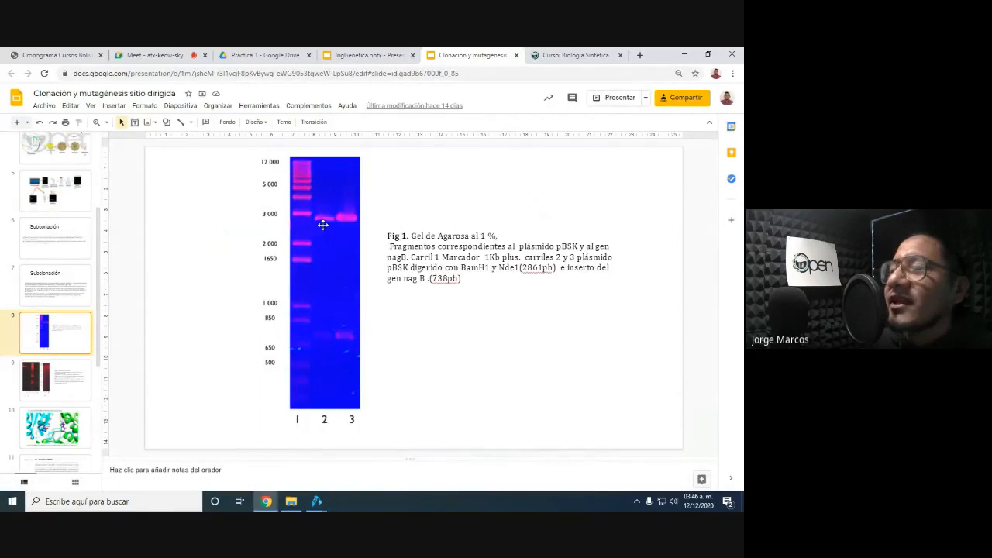